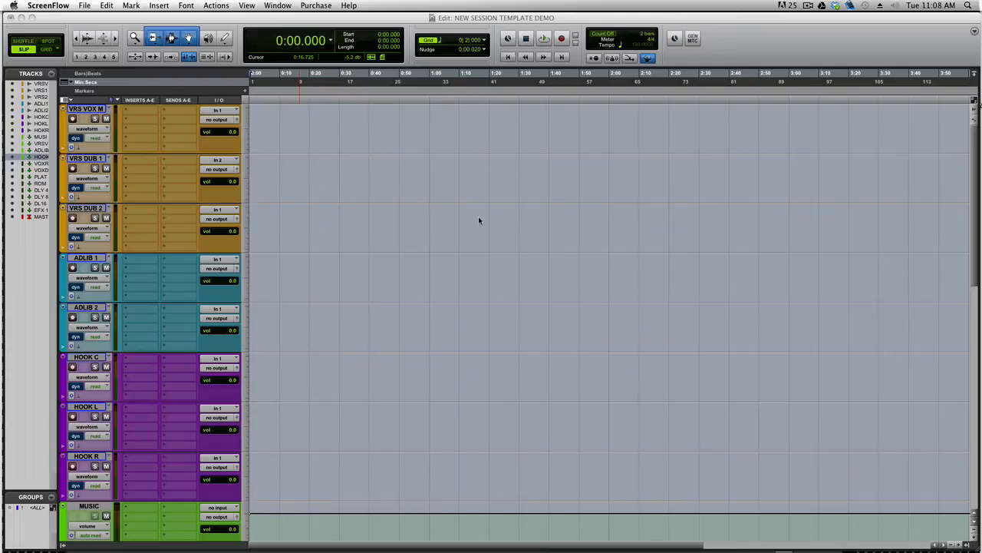
Check the HOOK L track's send choices, then close them without assigning a bus
{"action": "scroll", "coordinate": [481, 219], "scroll_direction": "down", "scroll_amount": 10}
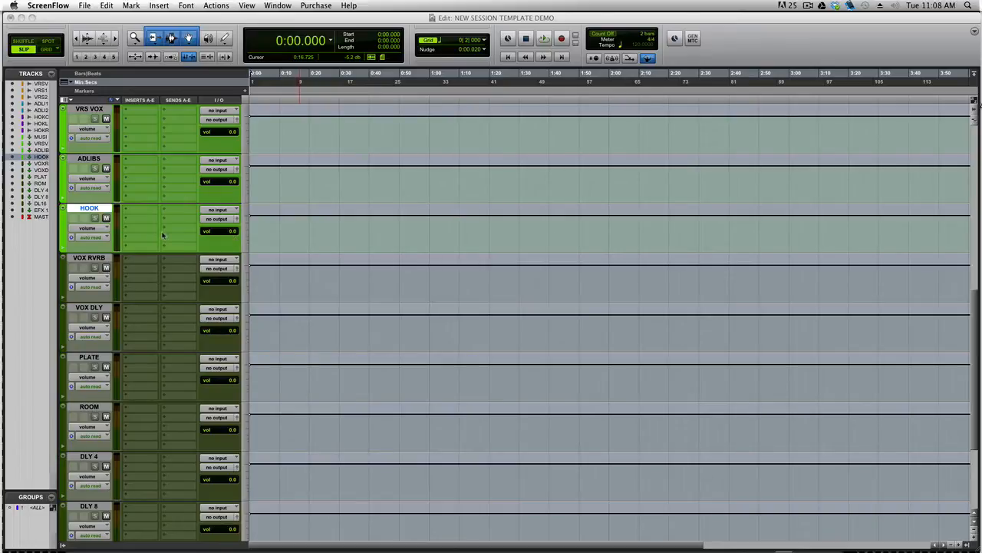
{"action": "scroll", "coordinate": [138, 247], "scroll_direction": "up", "scroll_amount": 5}
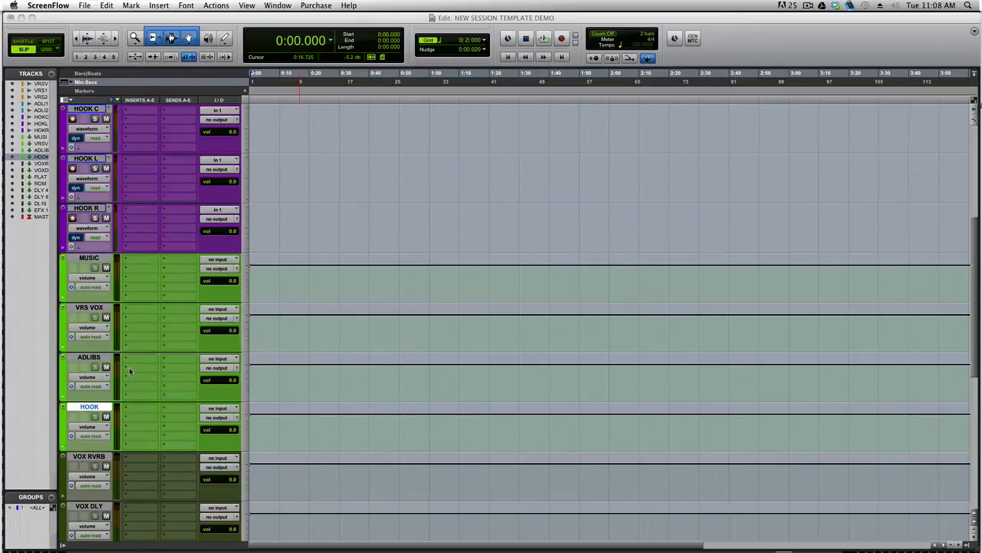
{"action": "scroll", "coordinate": [374, 222], "scroll_direction": "up", "scroll_amount": 5}
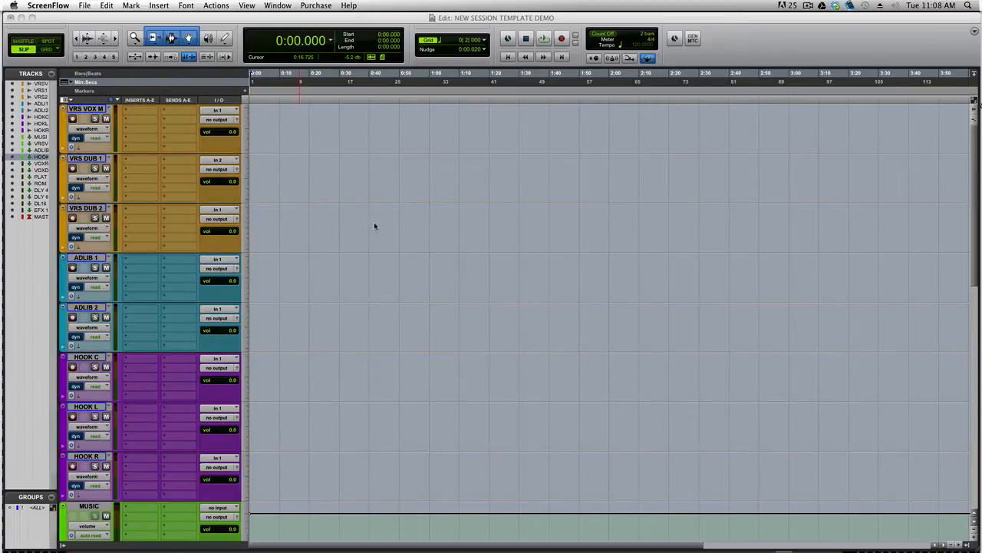
{"action": "scroll", "coordinate": [373, 225], "scroll_direction": "down", "scroll_amount": 4}
{"action": "scroll", "coordinate": [374, 228], "scroll_direction": "down", "scroll_amount": 4}
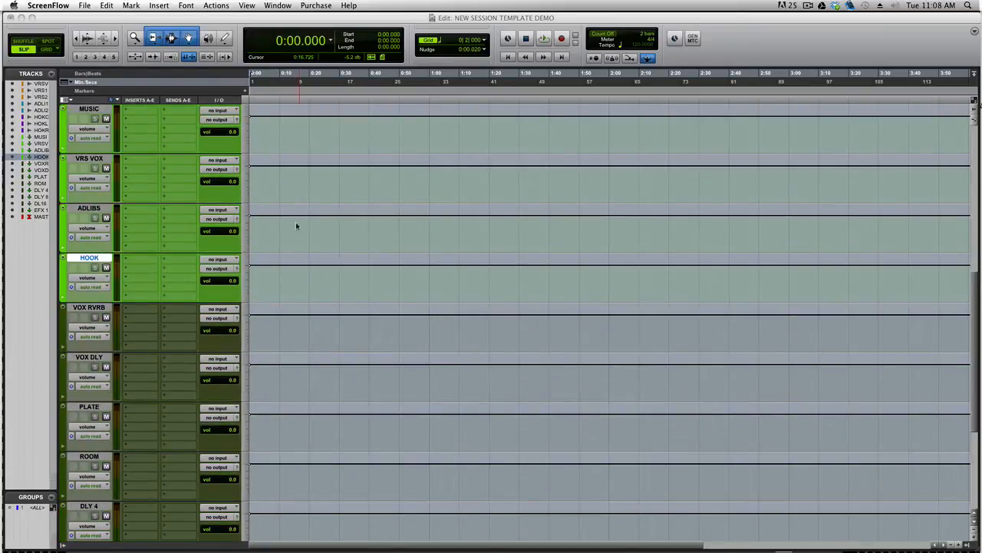
{"action": "scroll", "coordinate": [268, 209], "scroll_direction": "up", "scroll_amount": 2}
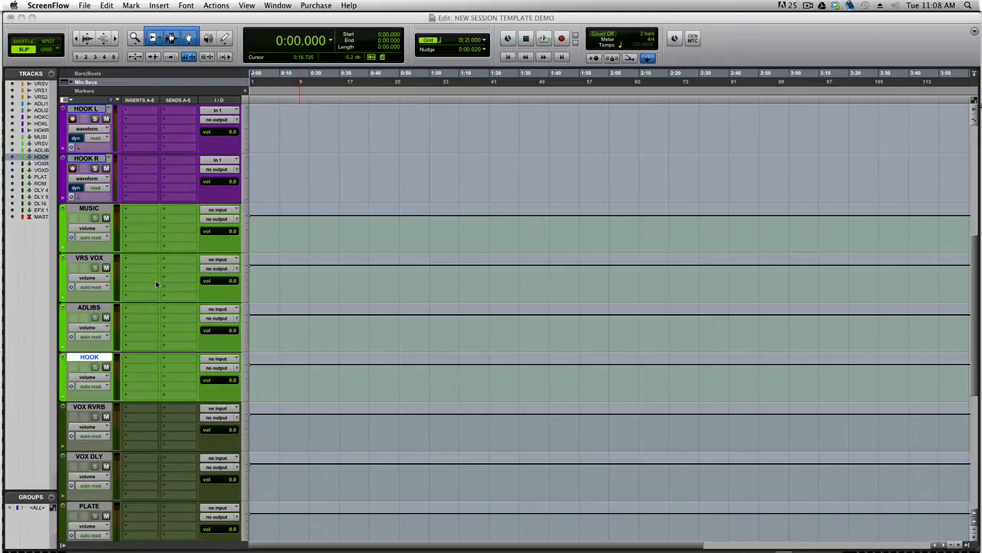
{"action": "scroll", "coordinate": [157, 287], "scroll_direction": "up", "scroll_amount": 3}
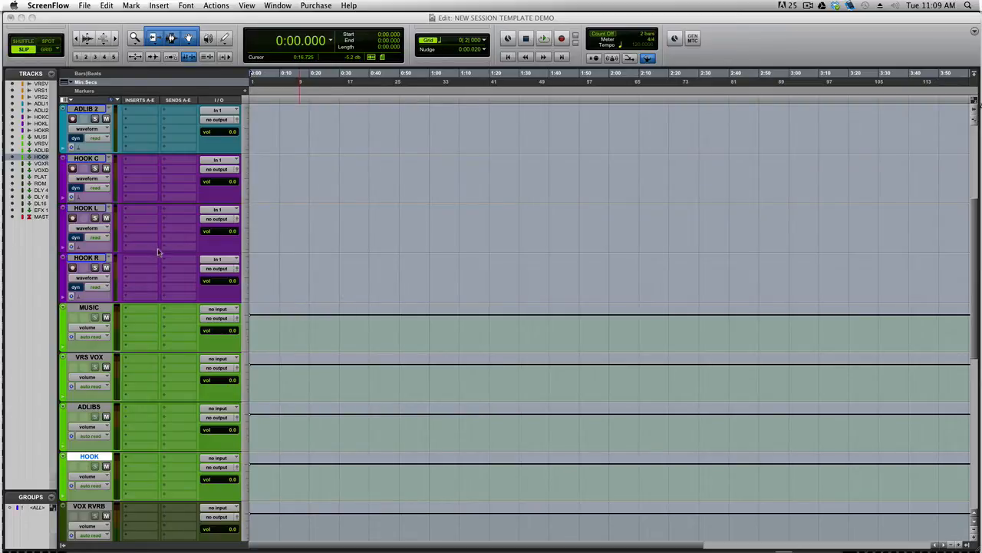
{"action": "left_click", "coordinate": [178, 230]}
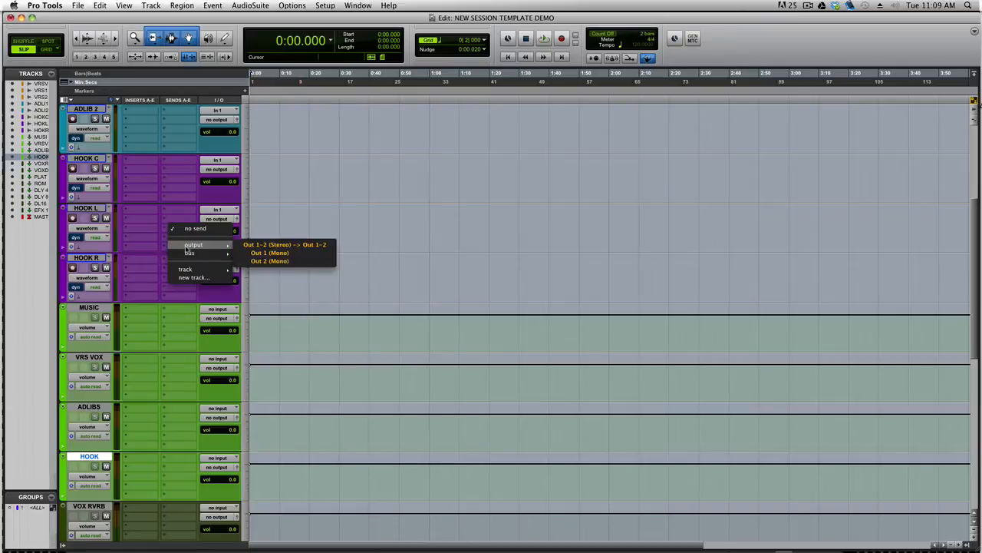
{"action": "mouse_move", "coordinate": [188, 254]}
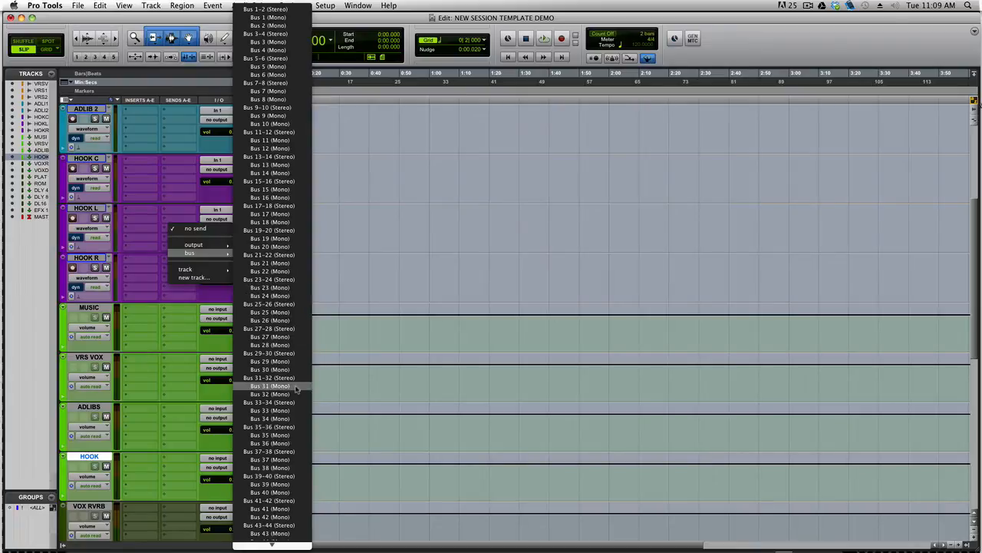
{"action": "left_click", "coordinate": [718, 19]}
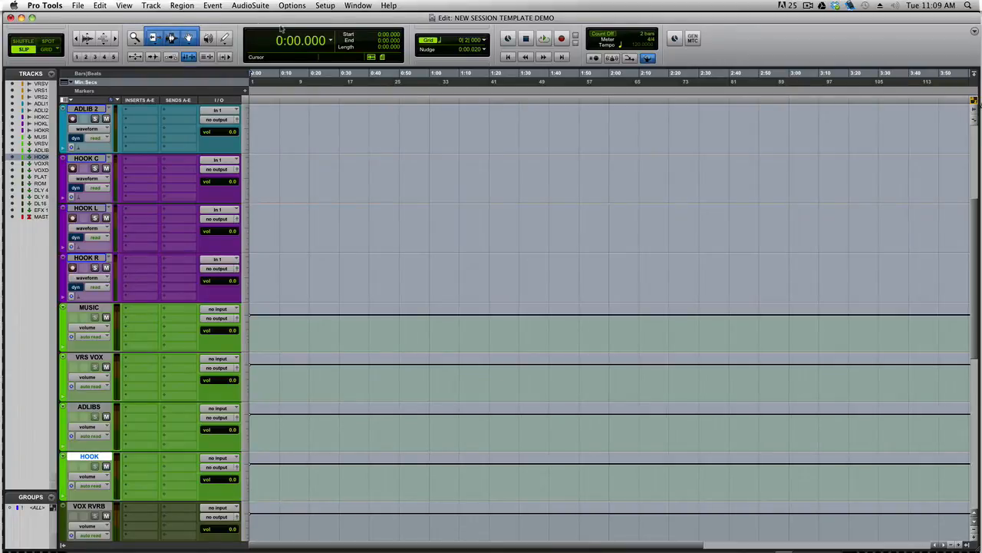
Open the I/O Setup window from the Setup menu and reset the bus paths to defaults
{"action": "left_click", "coordinate": [326, 6]}
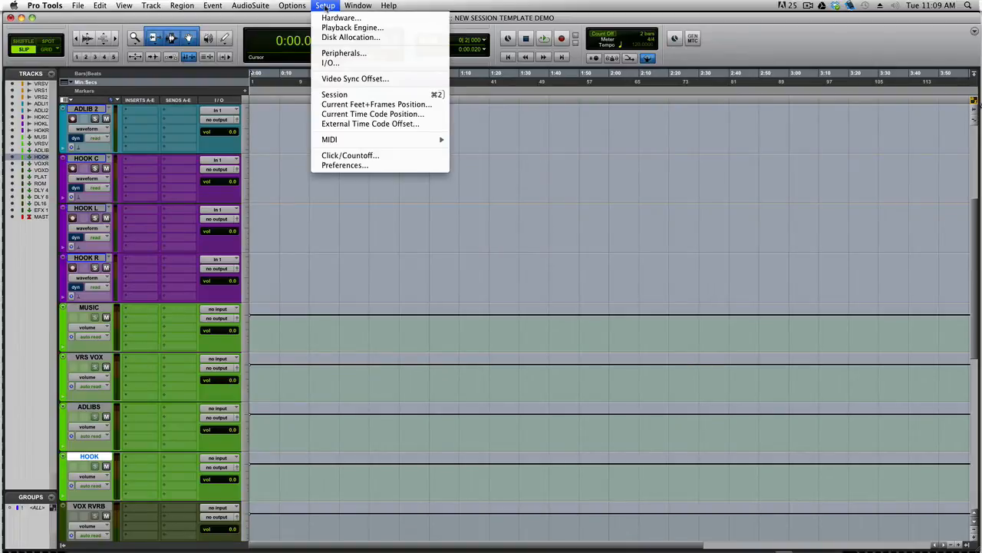
{"action": "left_click", "coordinate": [375, 65]}
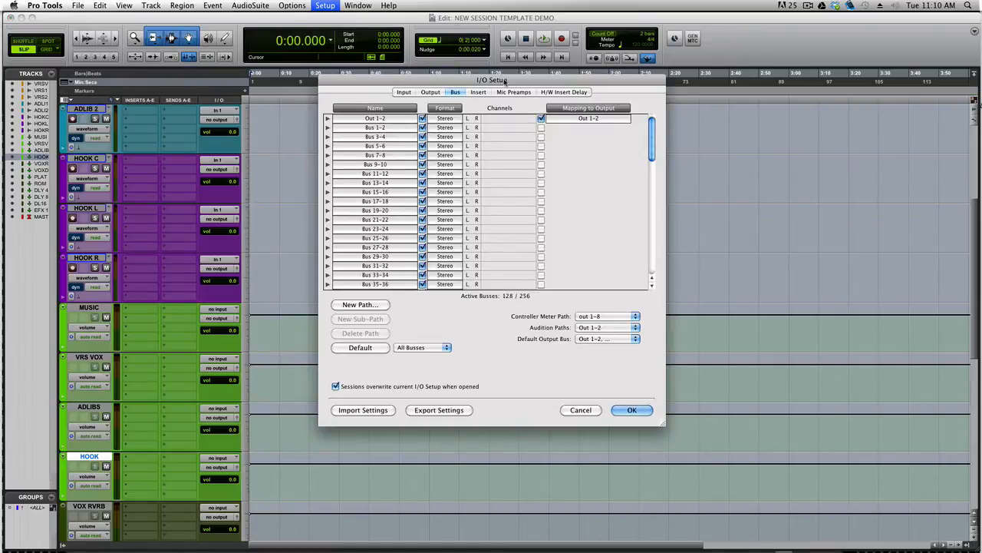
{"action": "left_click_drag", "start_coordinate": [506, 79], "coordinate": [495, 59]}
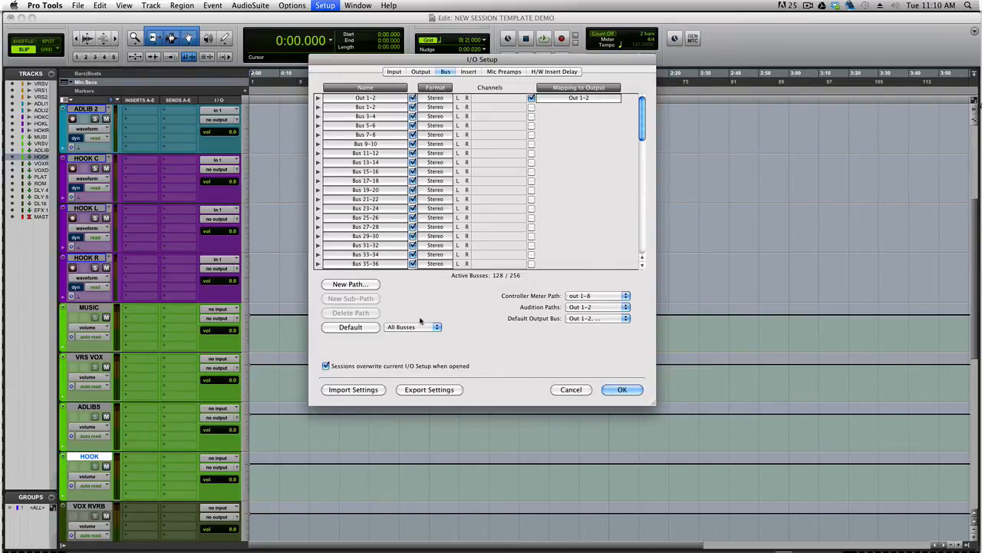
{"action": "left_click", "coordinate": [352, 328]}
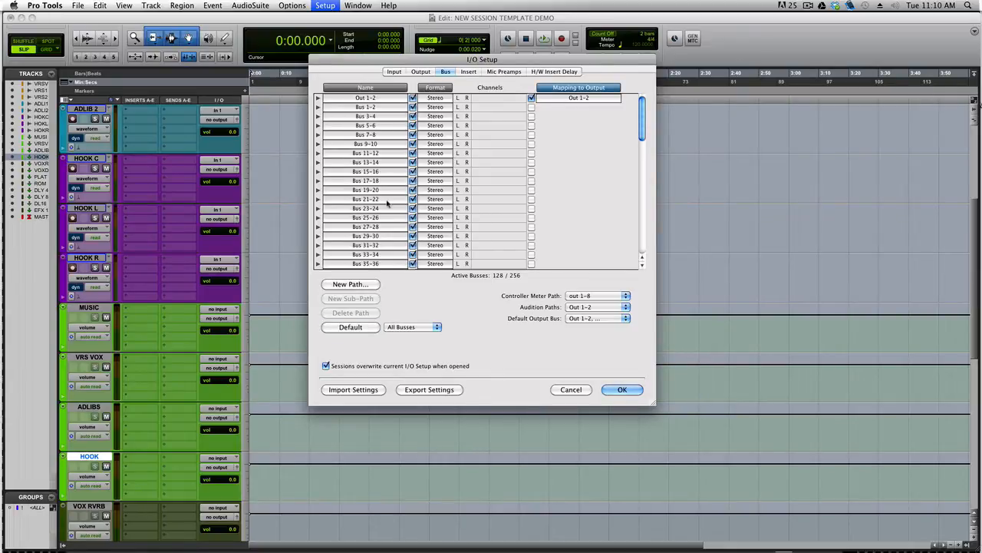
{"action": "scroll", "coordinate": [396, 205], "scroll_direction": "down", "scroll_amount": 1}
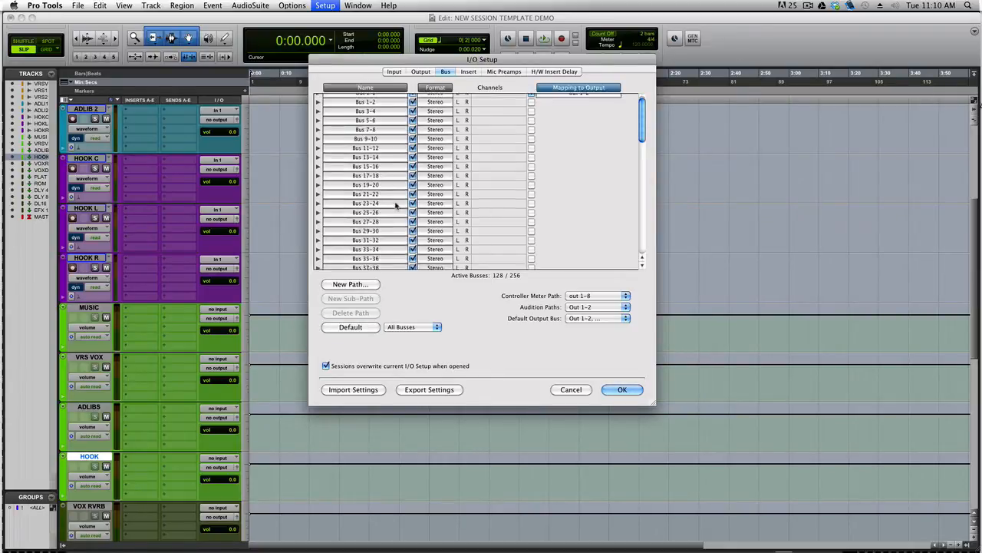
{"action": "scroll", "coordinate": [396, 206], "scroll_direction": "up", "scroll_amount": 1}
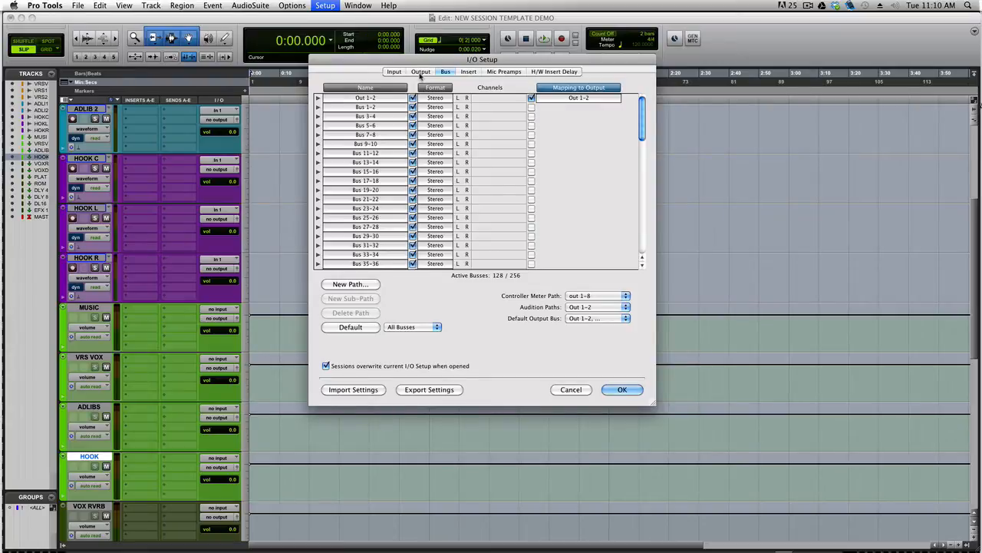
{"action": "scroll", "coordinate": [374, 147], "scroll_direction": "down", "scroll_amount": 4}
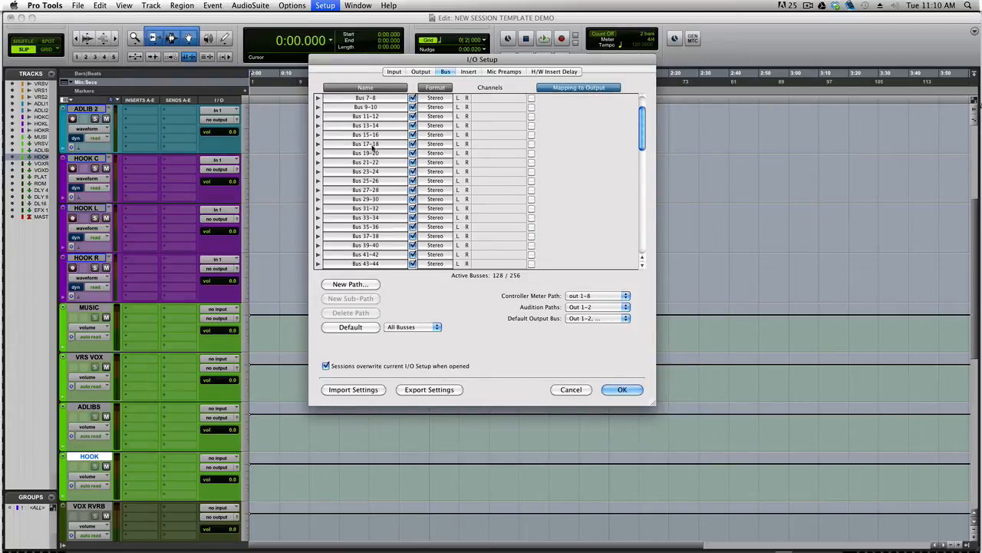
{"action": "scroll", "coordinate": [372, 148], "scroll_direction": "up", "scroll_amount": 4}
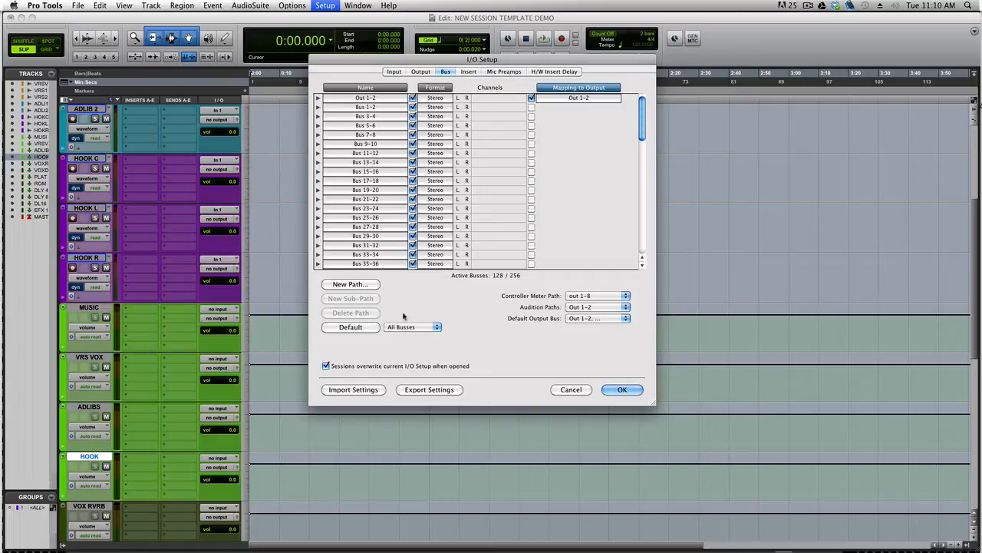
{"action": "left_click", "coordinate": [325, 329]}
Browse the Input and Output path tabs, then return to the Bus list
{"action": "left_click", "coordinate": [394, 72]}
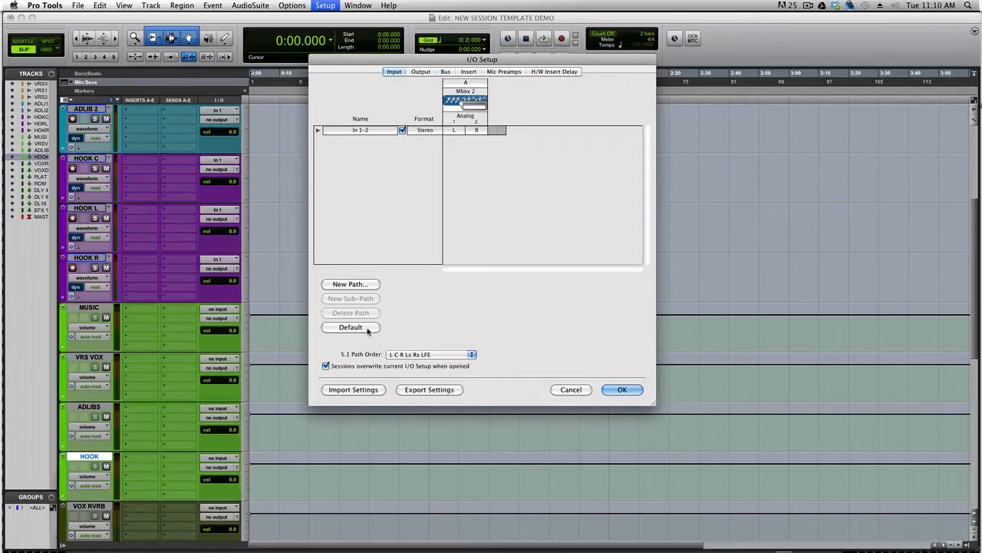
{"action": "left_click", "coordinate": [420, 72]}
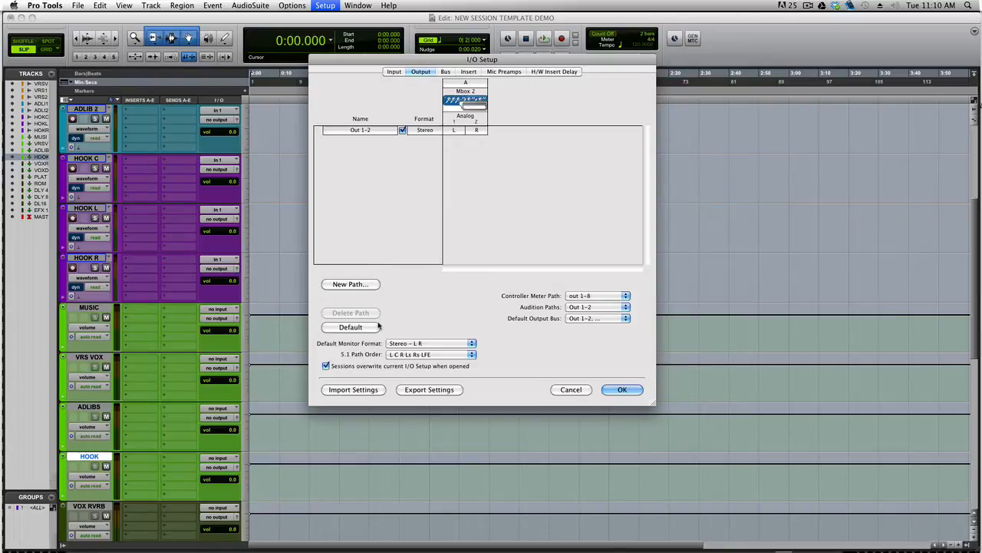
{"action": "left_click", "coordinate": [445, 71]}
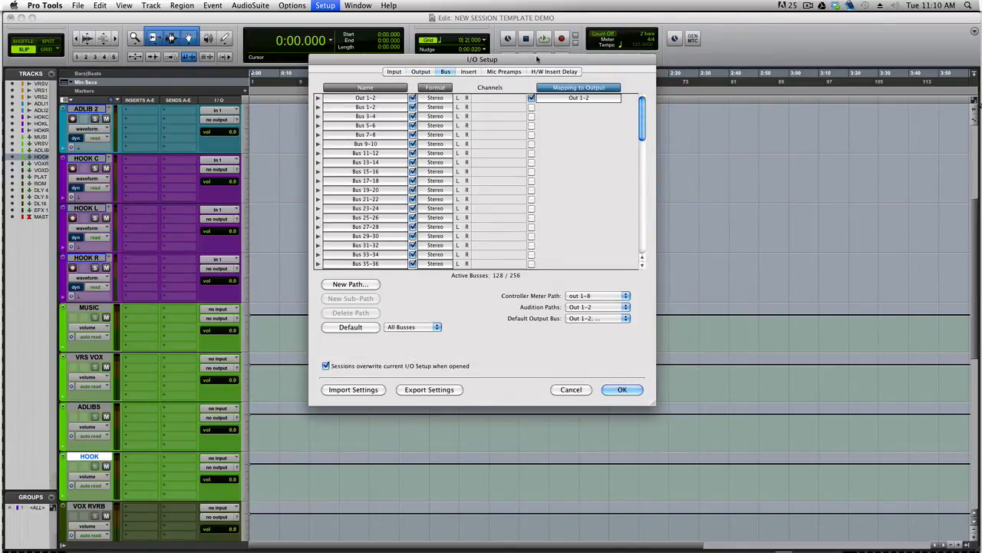
{"action": "left_click_drag", "start_coordinate": [536, 59], "coordinate": [546, 90]}
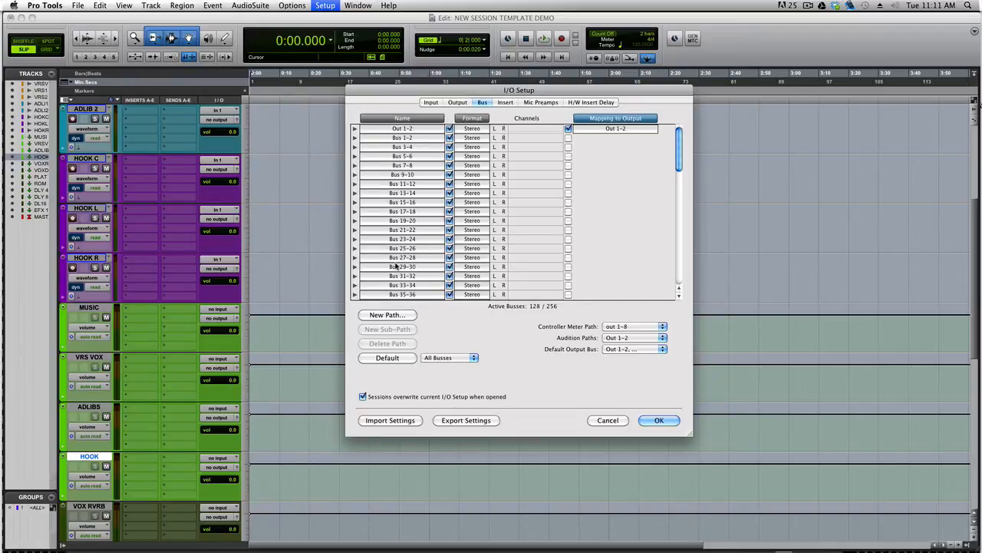
{"action": "scroll", "coordinate": [395, 265], "scroll_direction": "down", "scroll_amount": 10}
{"action": "scroll", "coordinate": [395, 265], "scroll_direction": "down", "scroll_amount": 5}
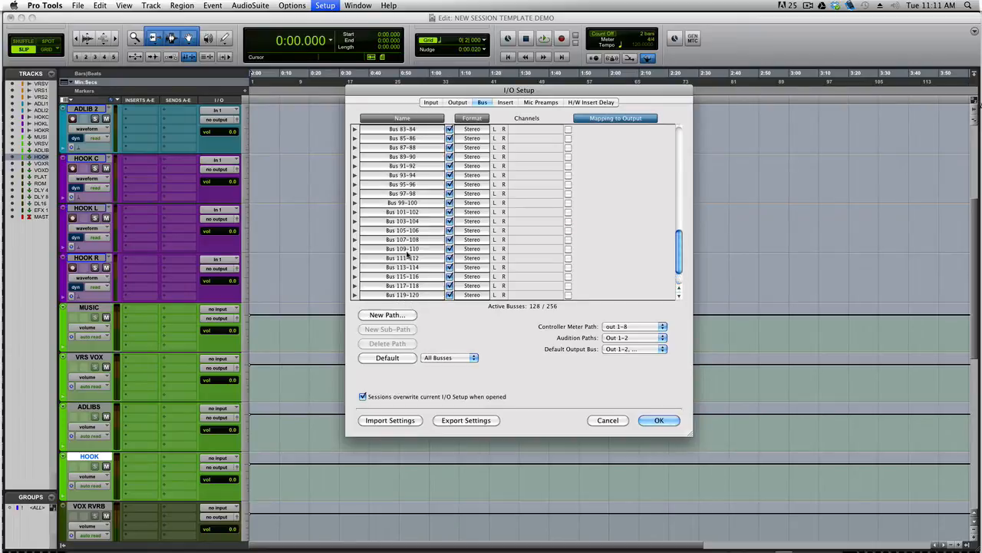
{"action": "scroll", "coordinate": [408, 257], "scroll_direction": "up", "scroll_amount": 3}
{"action": "scroll", "coordinate": [408, 257], "scroll_direction": "up", "scroll_amount": 12}
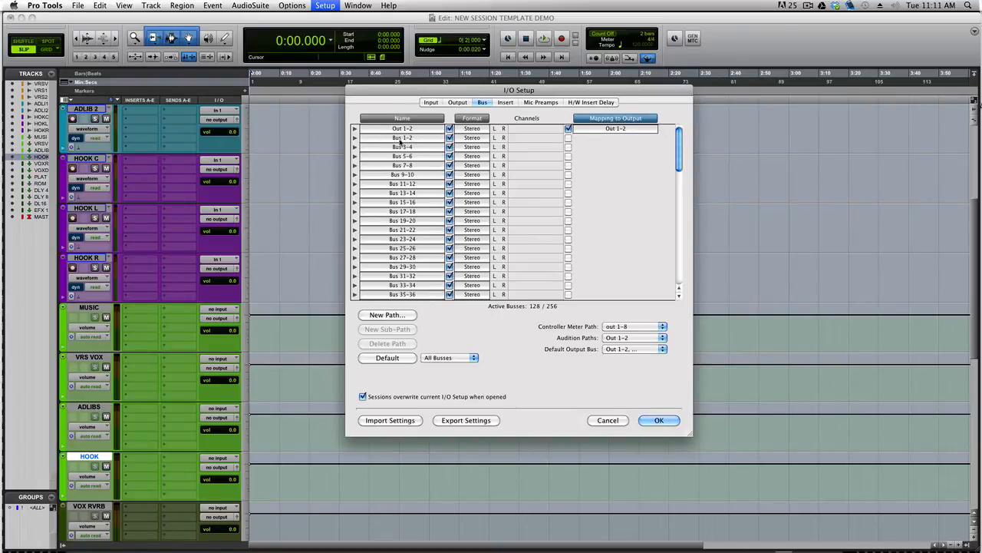
Select the Bus 1-2 path, clear its name, and review the bus list
{"action": "left_click", "coordinate": [408, 138]}
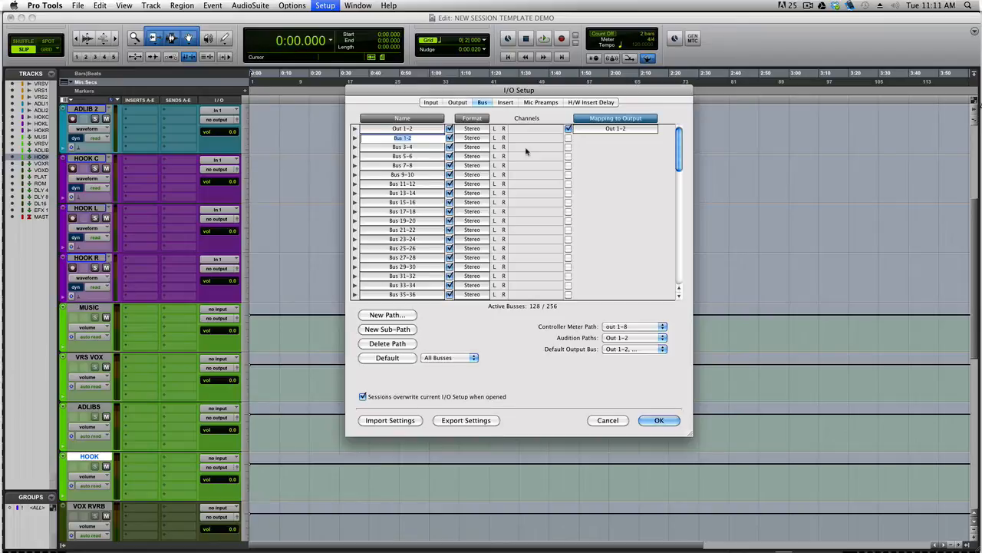
{"action": "key", "text": "BackSpace"}
{"action": "scroll", "coordinate": [163, 348], "scroll_direction": "down", "scroll_amount": 3}
{"action": "scroll", "coordinate": [162, 348], "scroll_direction": "down", "scroll_amount": 5}
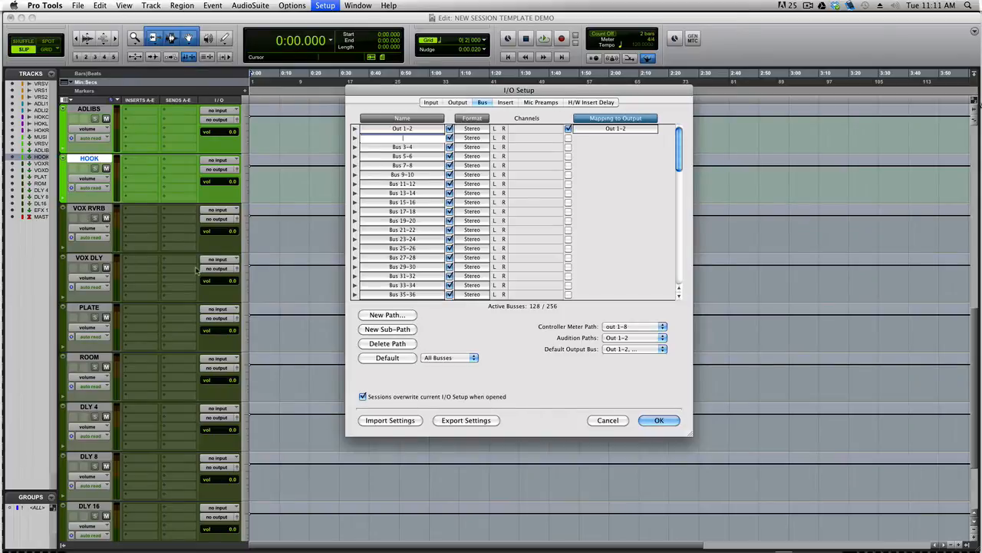
{"action": "scroll", "coordinate": [195, 268], "scroll_direction": "down", "scroll_amount": 1}
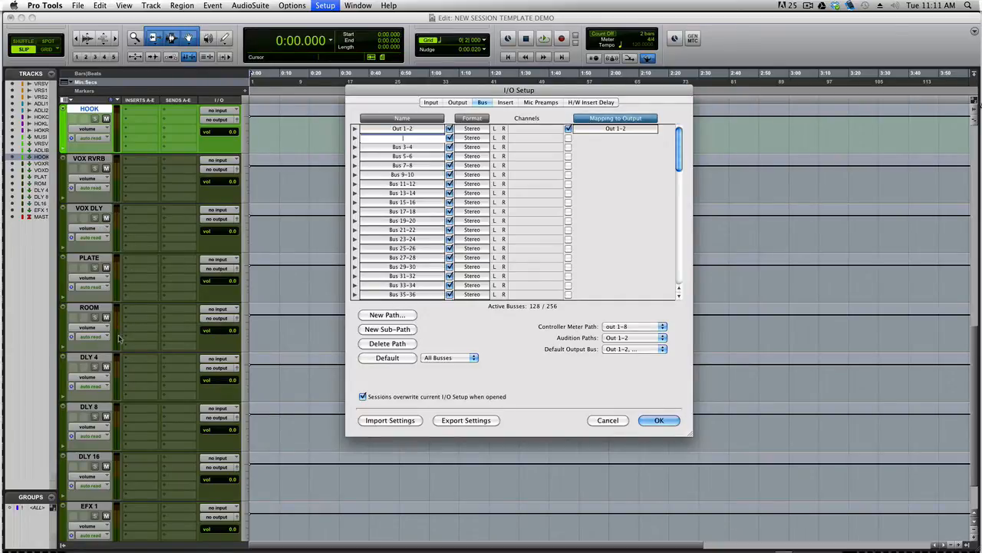
{"action": "scroll", "coordinate": [122, 334], "scroll_direction": "down", "scroll_amount": 1}
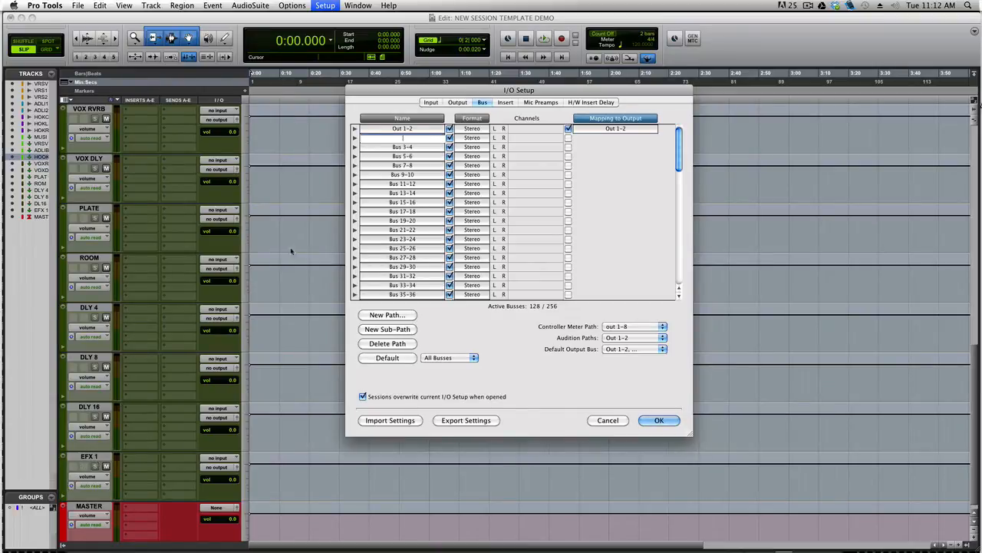
{"action": "scroll", "coordinate": [142, 224], "scroll_direction": "up", "scroll_amount": 3}
{"action": "scroll", "coordinate": [148, 222], "scroll_direction": "up", "scroll_amount": 2}
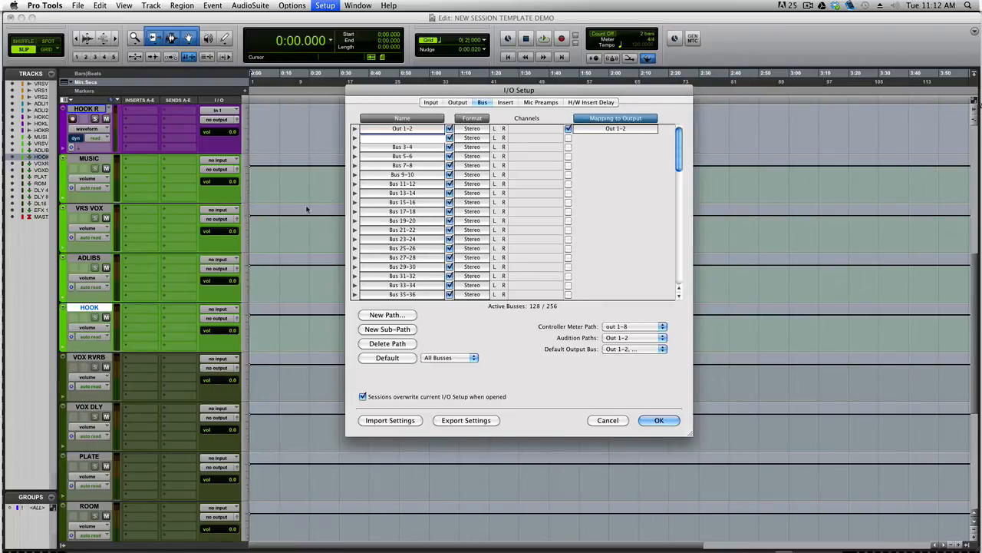
Name the first busses VOX RVRB, VOX DLY, PLATE, ROOM, HALL, GATE RVRB and CHAMBER
{"action": "type", "text": "VOX RVRB"}
{"action": "key", "text": "Tab"}
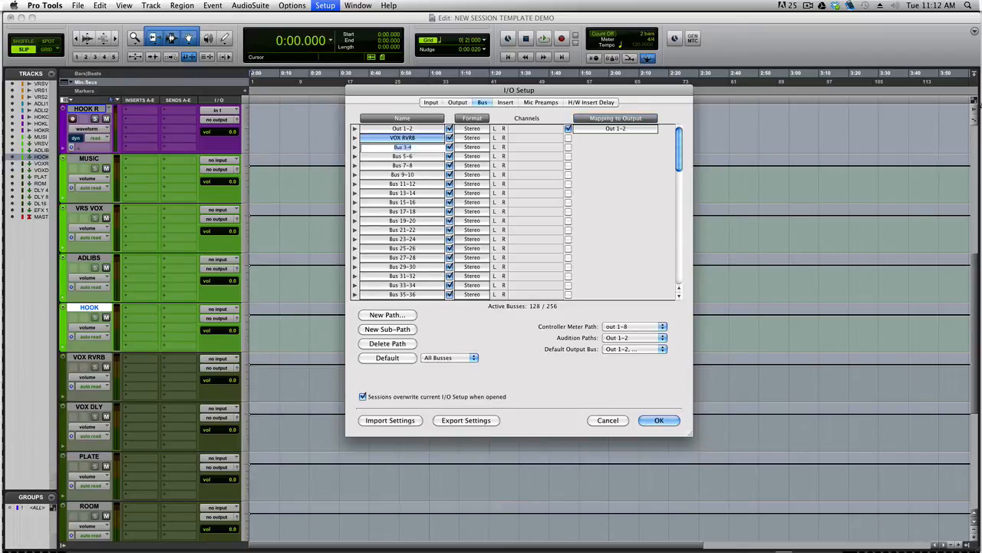
{"action": "type", "text": "VOX DLY"}
{"action": "key", "text": "Tab"}
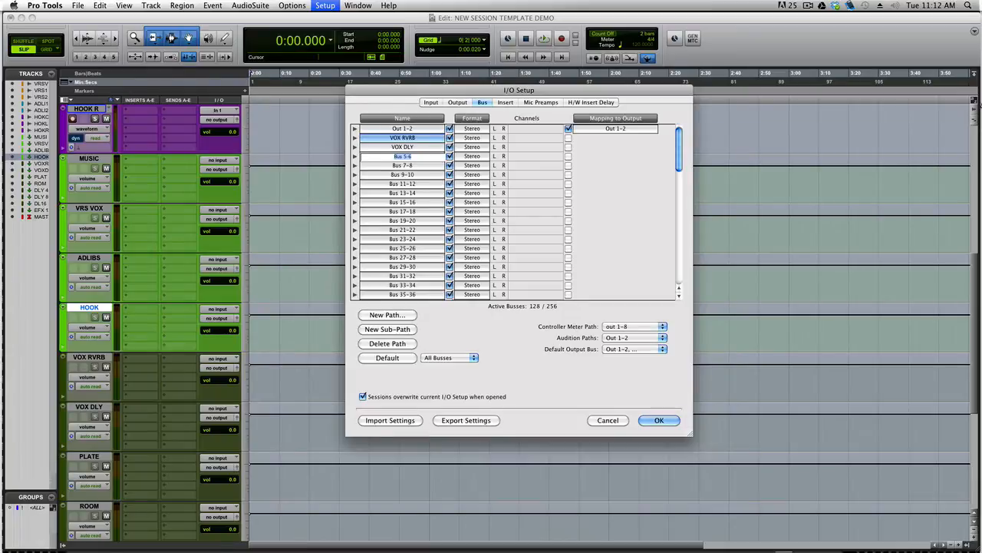
{"action": "type", "text": "PLATE"}
{"action": "key", "text": "Tab"}
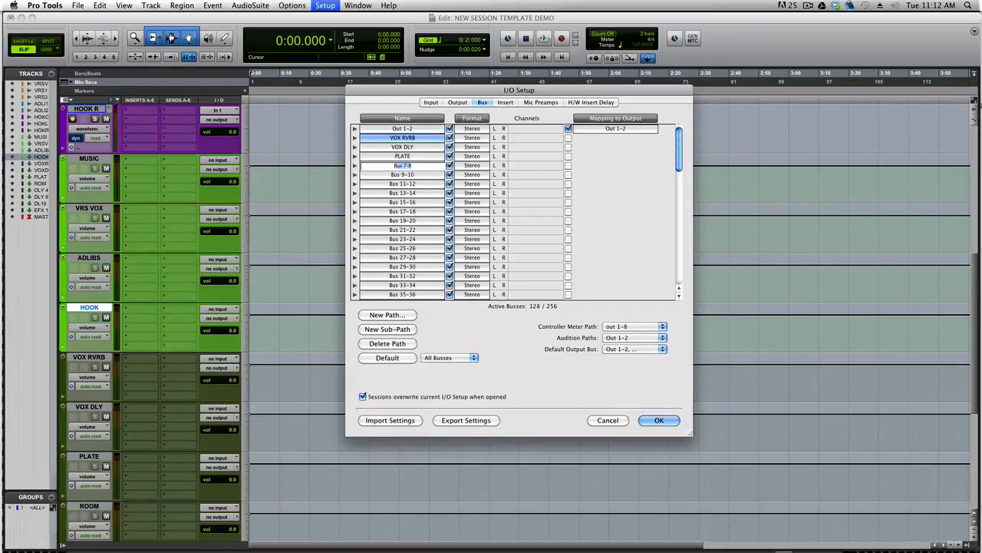
{"action": "type", "text": "ROOM"}
{"action": "key", "text": "Tab"}
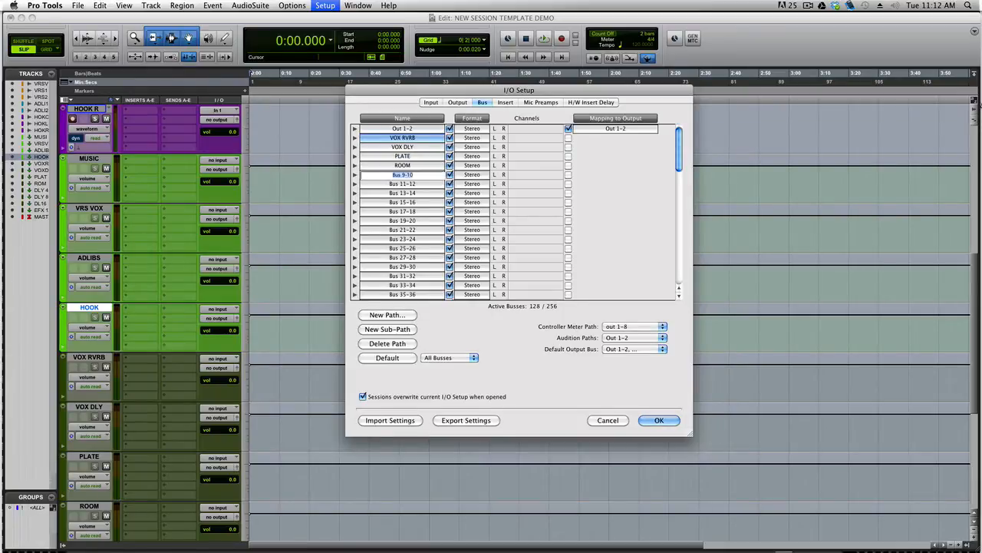
{"action": "type", "text": "HALL"}
{"action": "key", "text": "Tab"}
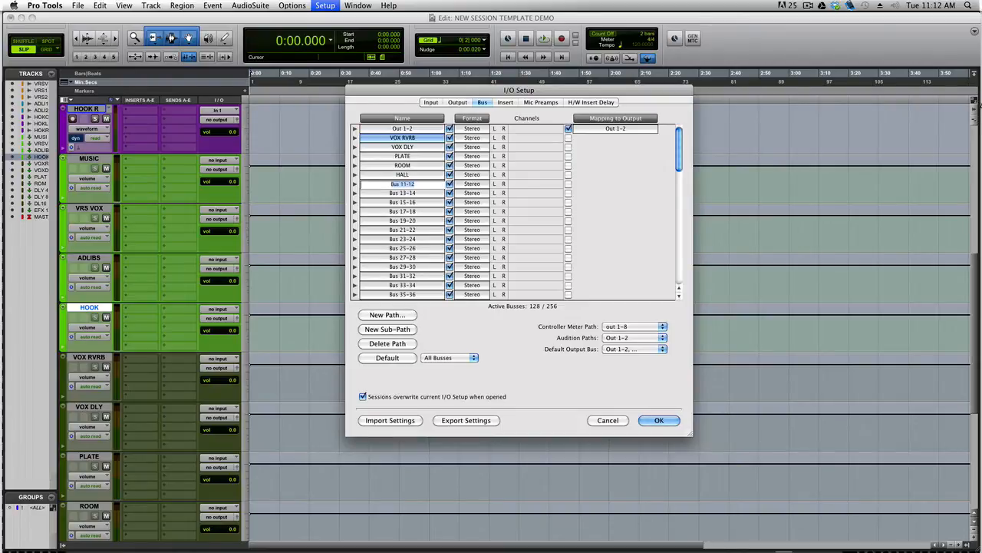
{"action": "type", "text": "GATE RVRB"}
{"action": "key", "text": "Tab"}
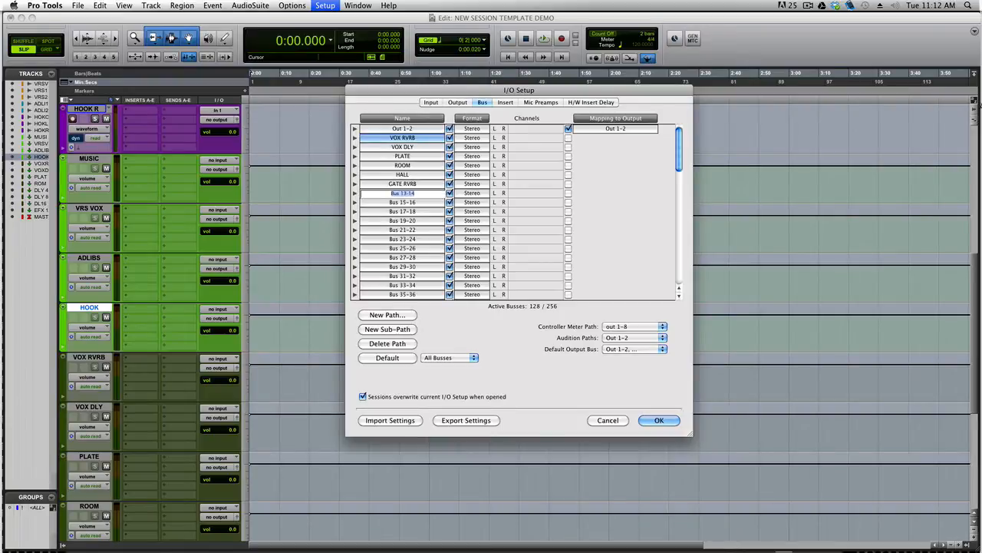
{"action": "type", "text": "CHAMBER"}
{"action": "key", "text": "Tab"}
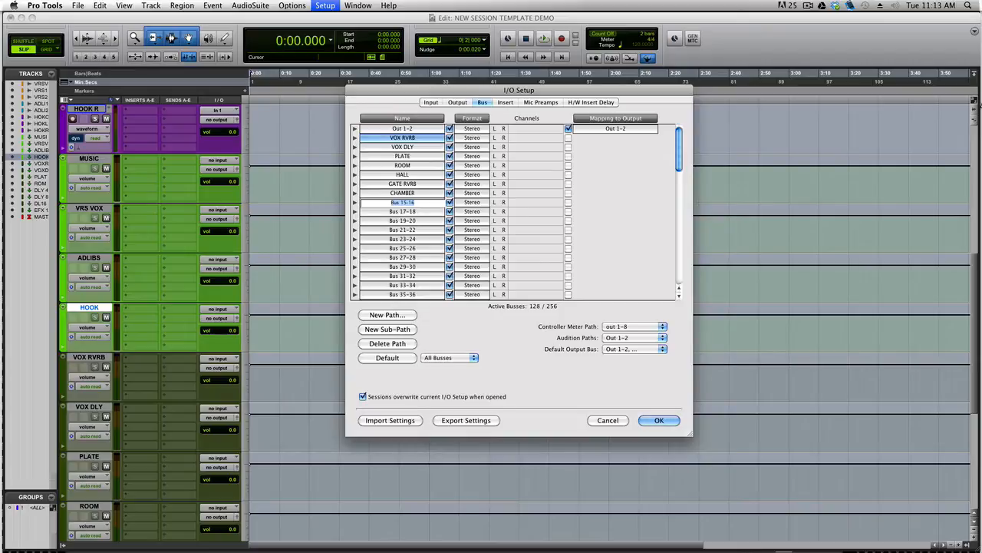
Name the following busses DLY 1 through DLY 5, FX 1 and FX 2
{"action": "type", "text": "DLY 1"}
{"action": "key", "text": "Tab"}
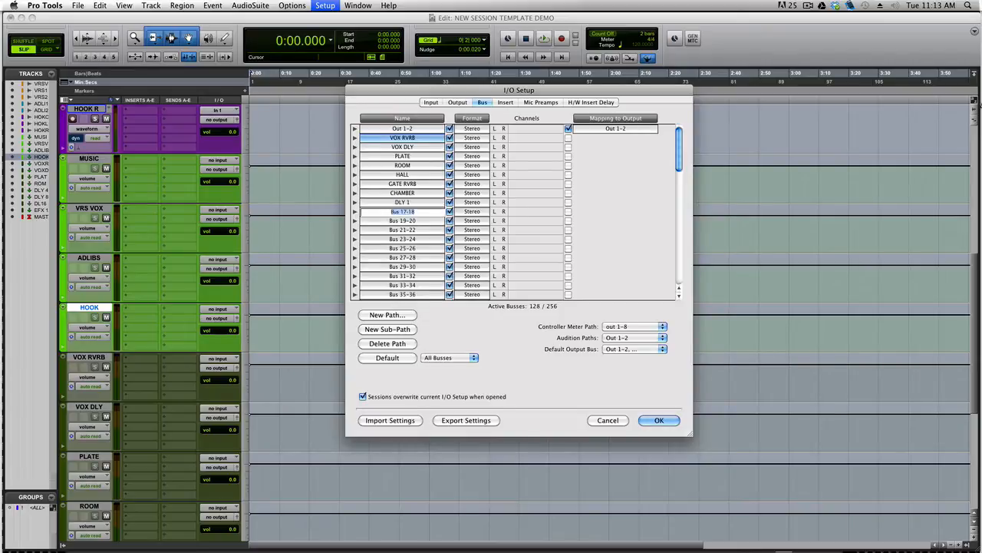
{"action": "type", "text": "DLY 2"}
{"action": "key", "text": "Tab"}
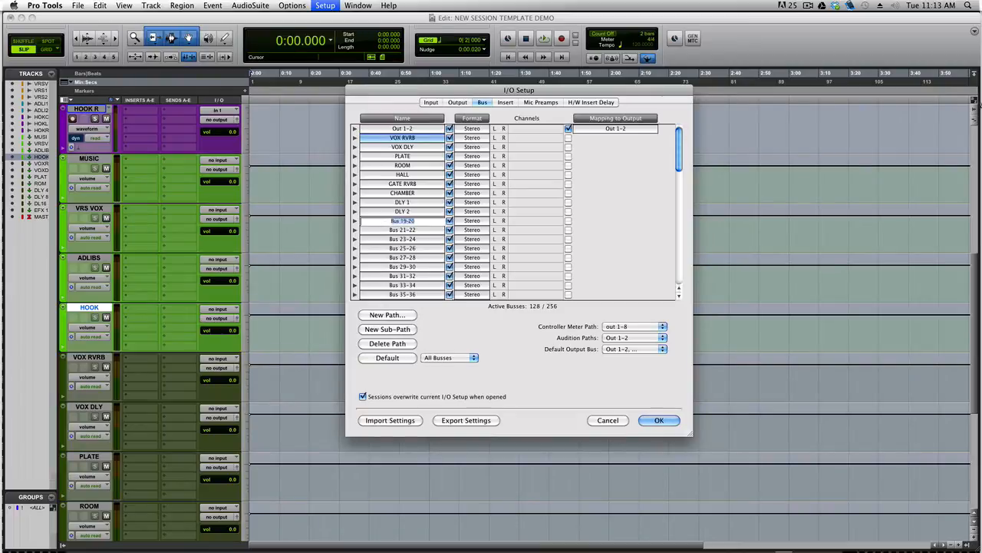
{"action": "type", "text": "DLY 3"}
{"action": "key", "text": "Tab"}
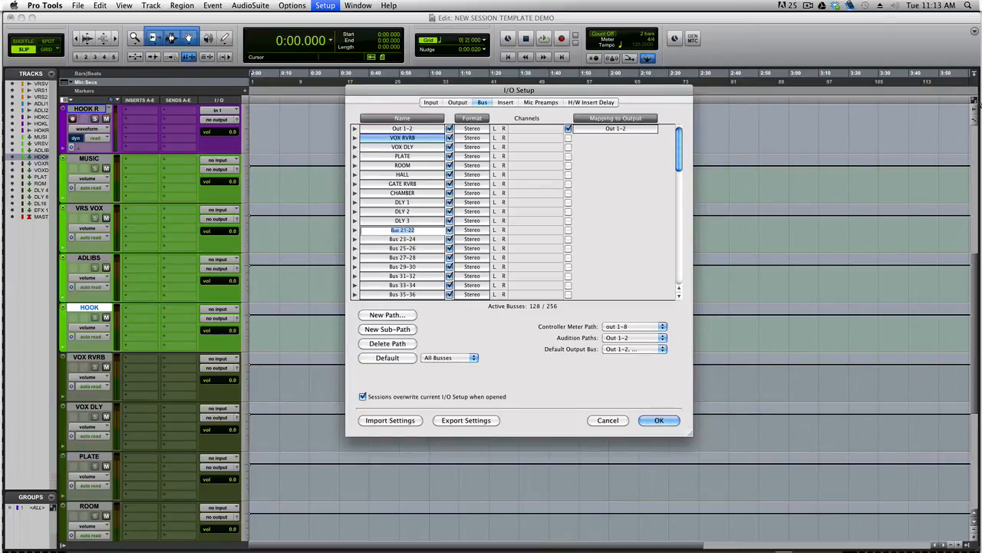
{"action": "type", "text": "DLY 4"}
{"action": "key", "text": "Tab"}
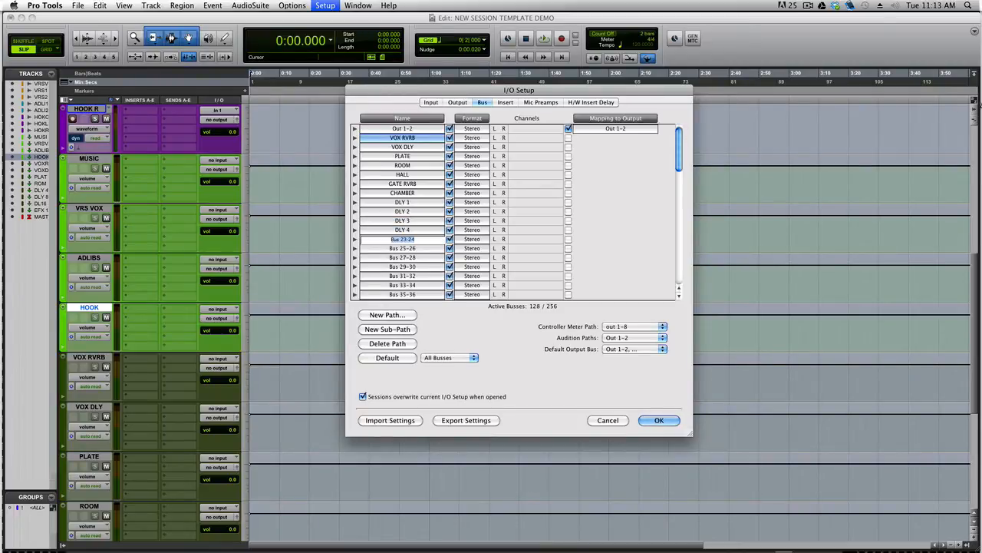
{"action": "type", "text": "DLY 5"}
{"action": "key", "text": "Tab"}
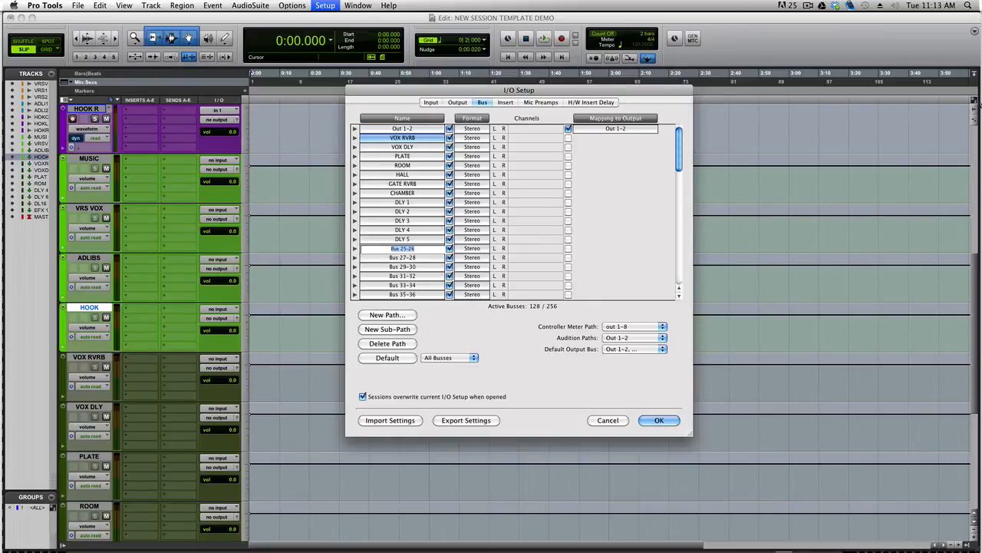
{"action": "type", "text": "FX 1"}
{"action": "key", "text": "Tab"}
{"action": "type", "text": "FX"}
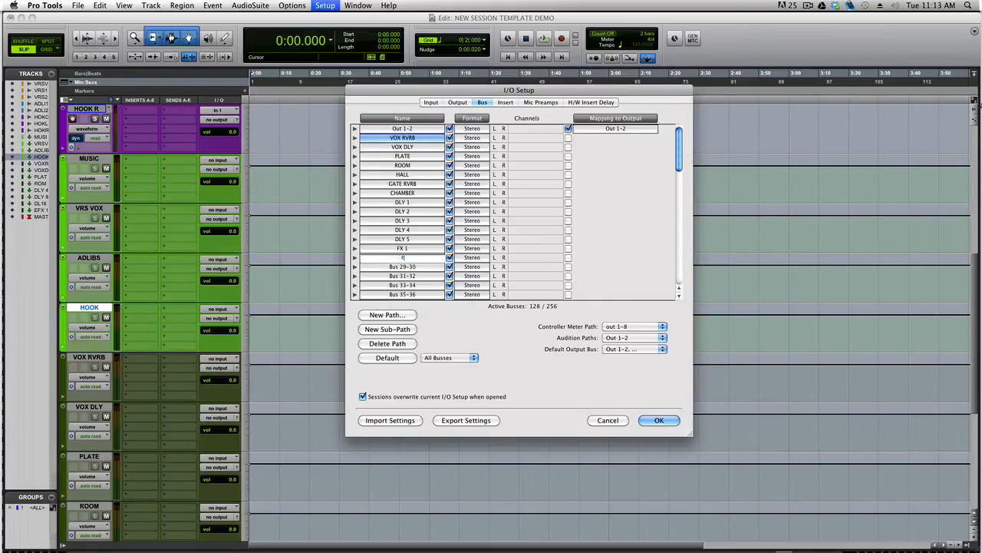
{"action": "type", "text": " 2"}
Confirm FX 2 and name the next busses VOX BUS, VRSE VOX and ADLIBS
{"action": "key", "text": "Tab"}
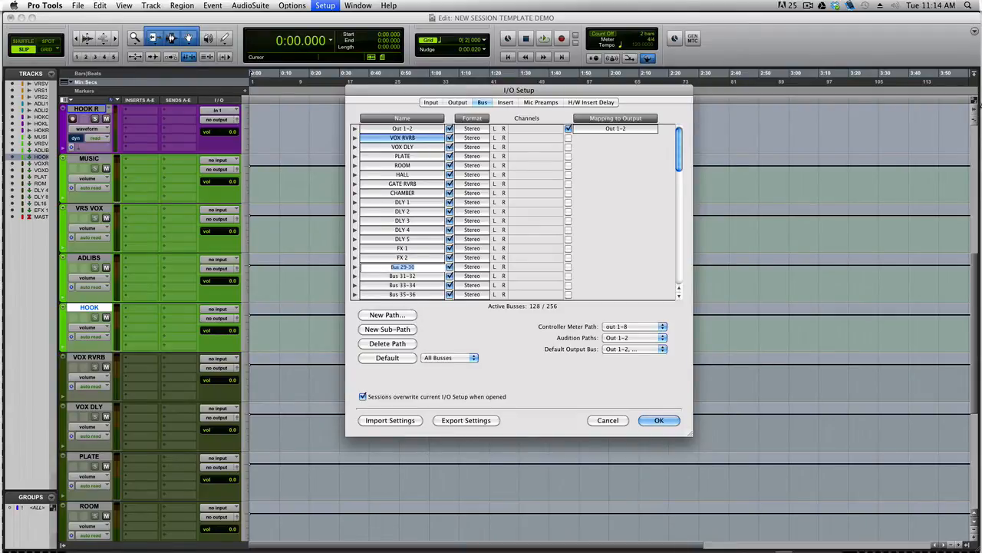
{"action": "type", "text": "VOX BUS"}
{"action": "key", "text": "Tab"}
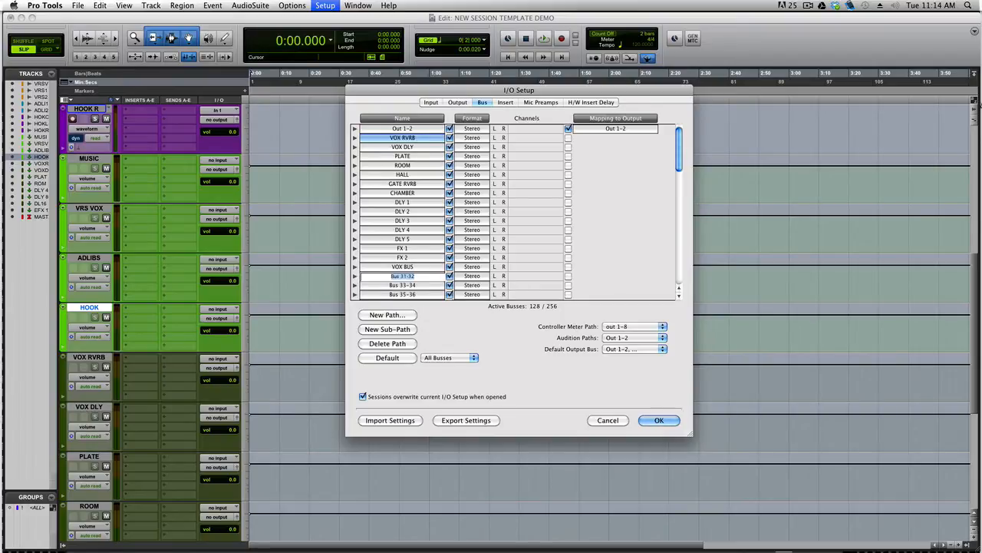
{"action": "type", "text": "VRSE VOX"}
{"action": "key", "text": "Tab"}
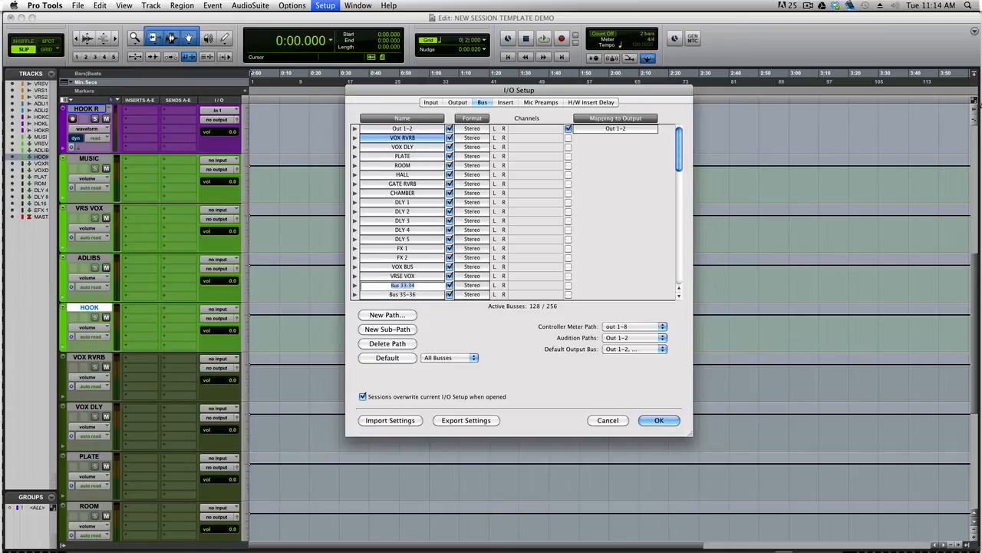
{"action": "type", "text": "ADLIBS"}
{"action": "key", "text": "Tab"}
Name the next busses DUB VOX, HOOK VOX, MUSIC BUS and DRUMS BUS
{"action": "type", "text": "B"}
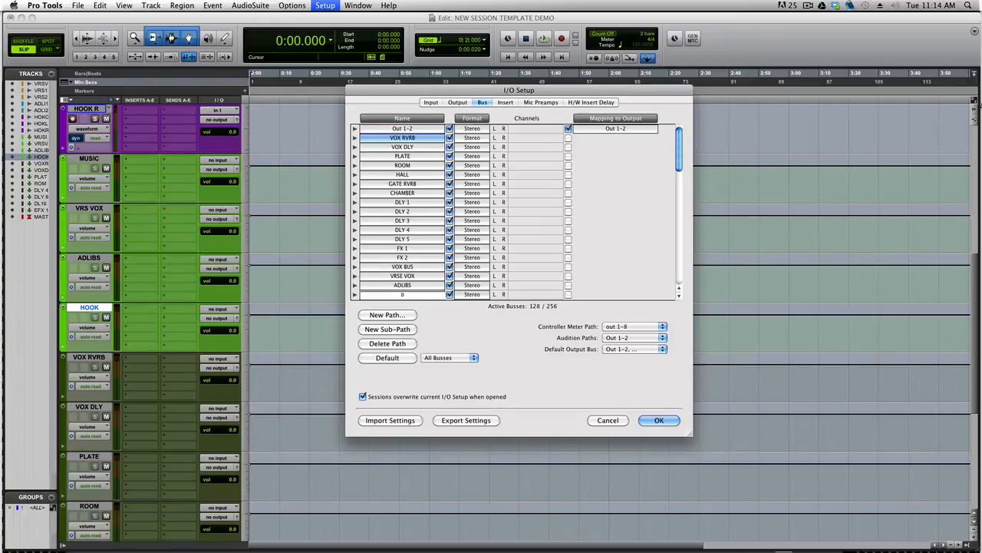
{"action": "type", "text": "UB VOX"}
{"action": "key", "text": "Tab"}
{"action": "type", "text": "H"}
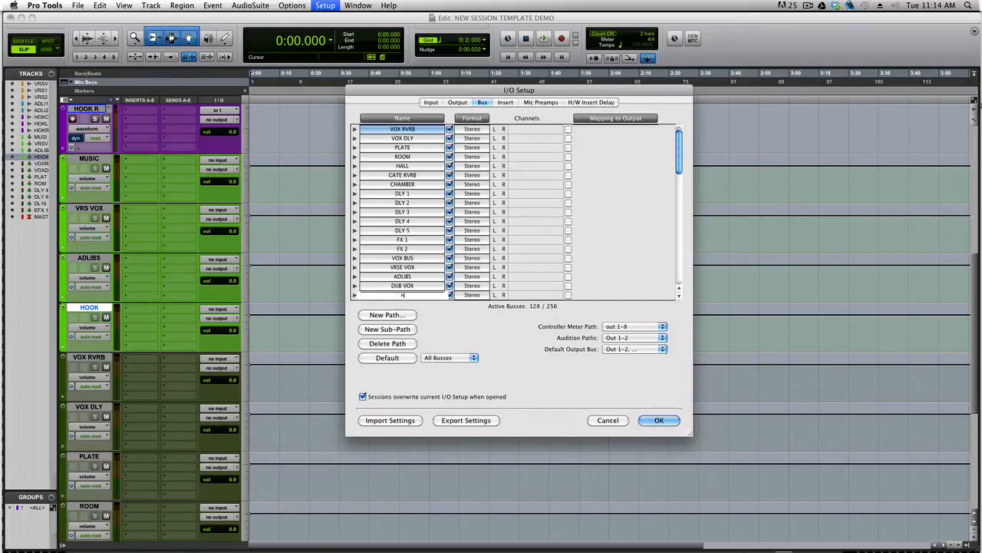
{"action": "type", "text": "OOK VOX"}
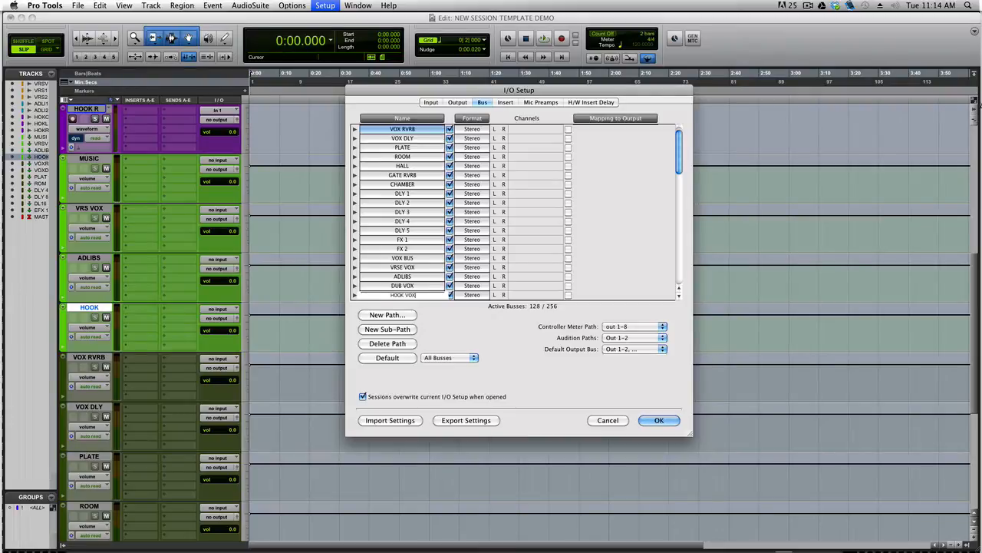
{"action": "key", "text": "Tab"}
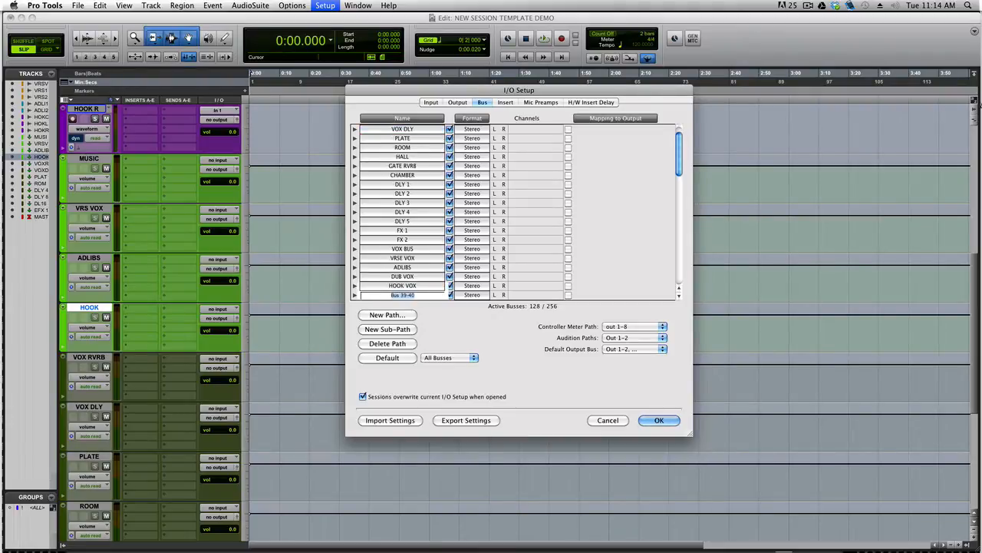
{"action": "type", "text": "MUSIC BUS"}
{"action": "key", "text": "Tab"}
{"action": "type", "text": "DRUMS"}
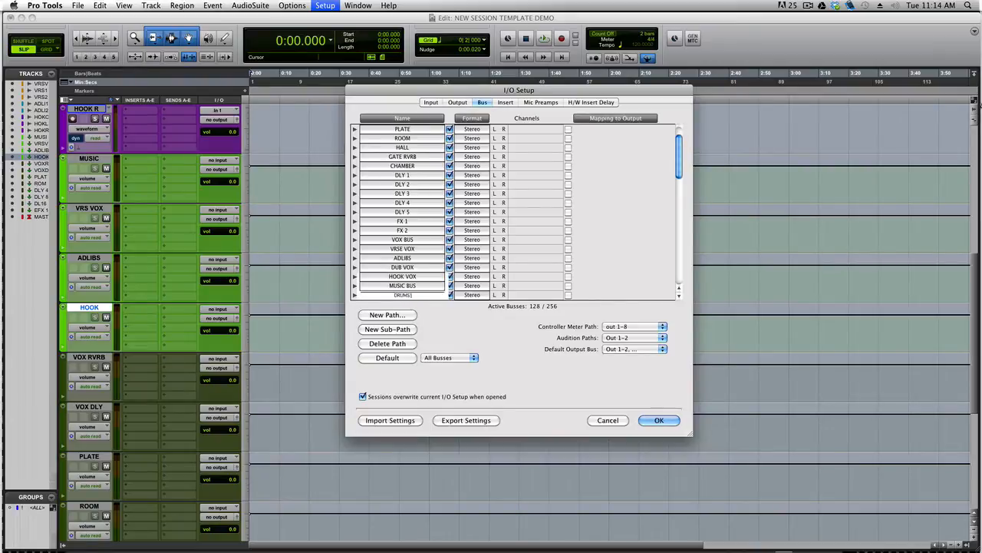
{"action": "type", "text": " BUS"}
{"action": "key", "text": "Tab"}
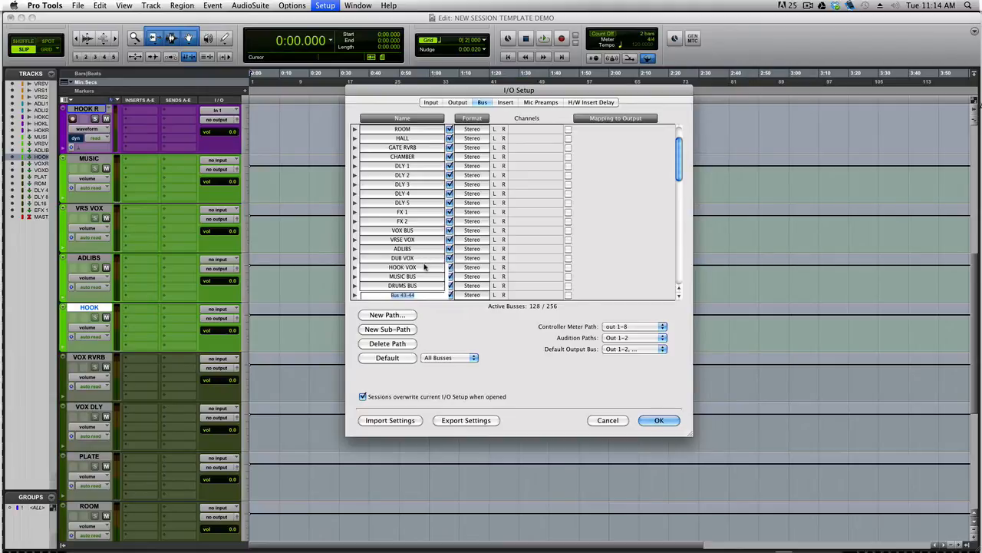
{"action": "scroll", "coordinate": [424, 266], "scroll_direction": "down", "scroll_amount": 1}
{"action": "scroll", "coordinate": [424, 266], "scroll_direction": "down", "scroll_amount": 1}
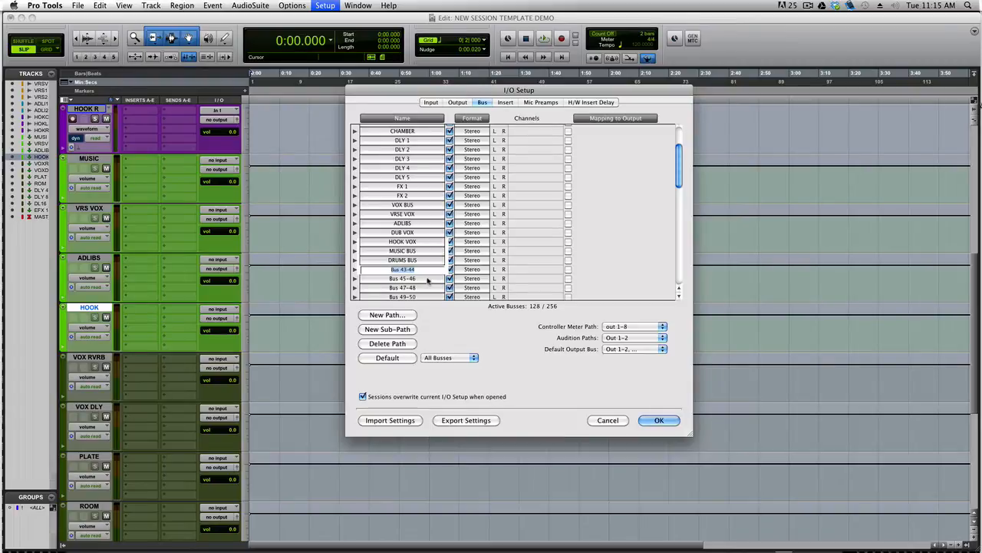
Name the next two busses CLICK 1 and CLICK 2
{"action": "scroll", "coordinate": [428, 282], "scroll_direction": "down", "scroll_amount": 1}
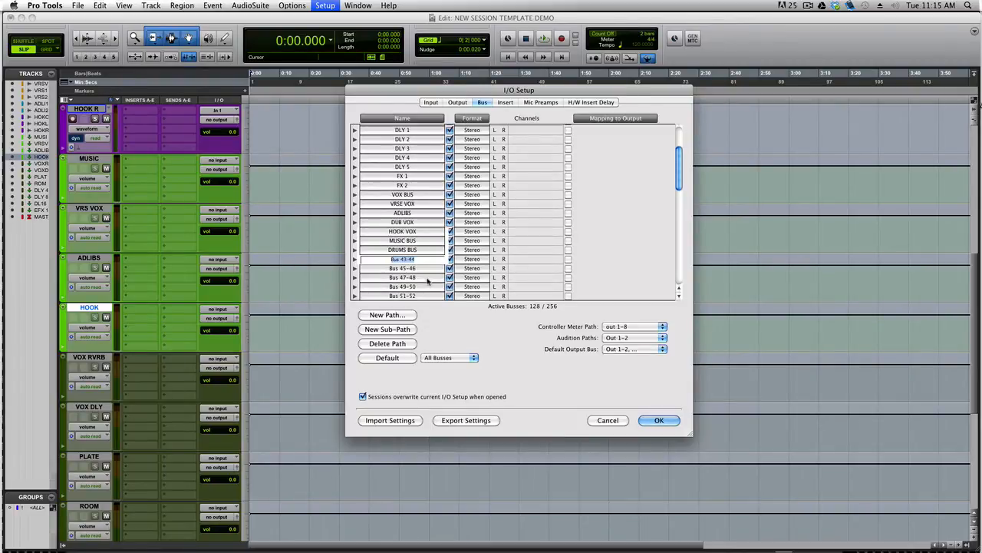
{"action": "type", "text": "CLICK 1"}
{"action": "key", "text": "Tab"}
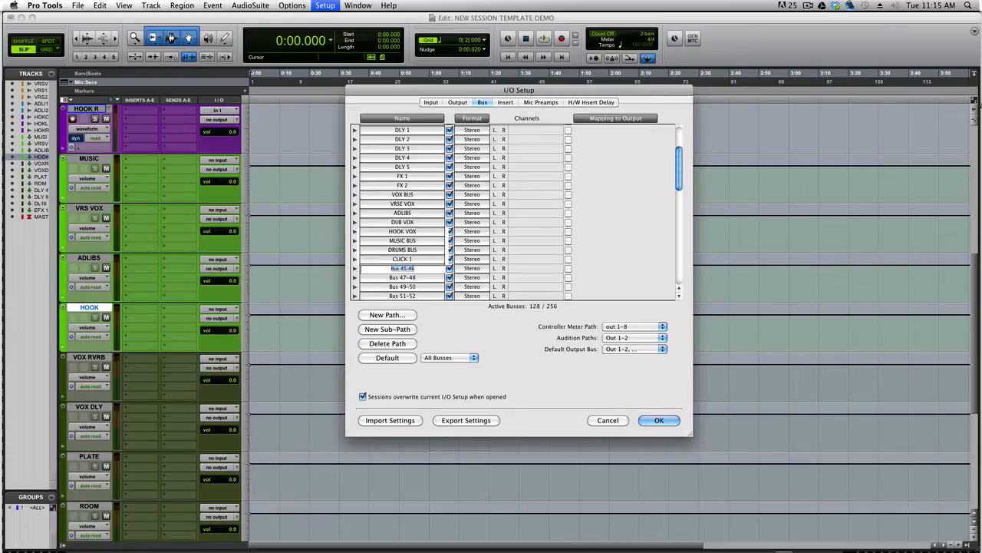
{"action": "type", "text": "cLICK 2"}
{"action": "key", "text": "Tab"}
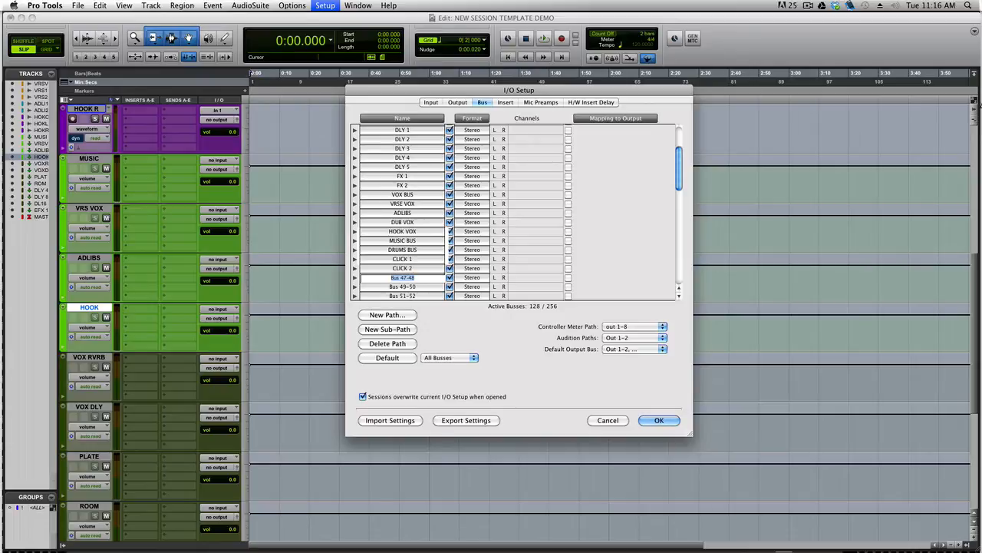
Name the following four busses SND 1, SND 2, SND 3 and SND 4
{"action": "type", "text": "SND 1"}
{"action": "key", "text": "Tab"}
{"action": "type", "text": "SND 2"}
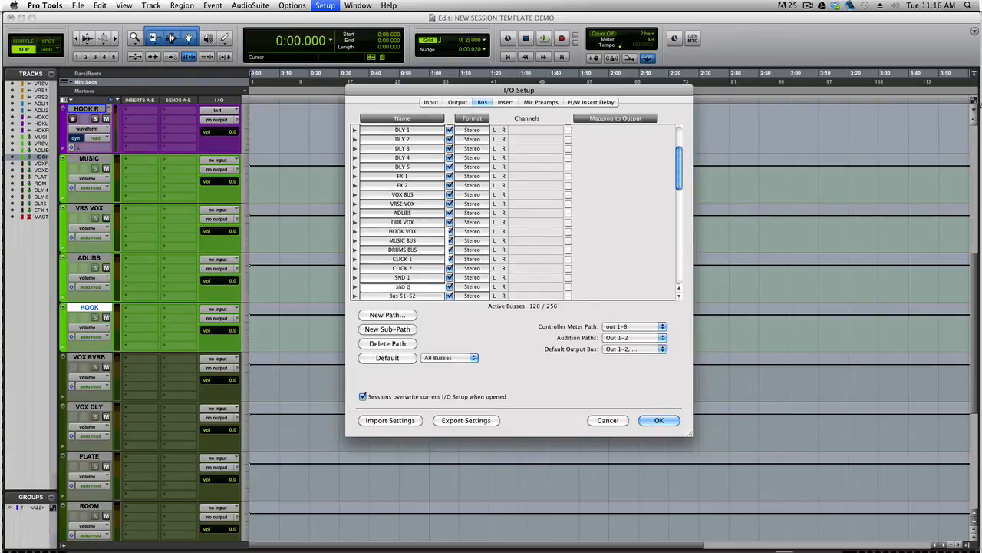
{"action": "key", "text": "Tab"}
{"action": "type", "text": "SND 3"}
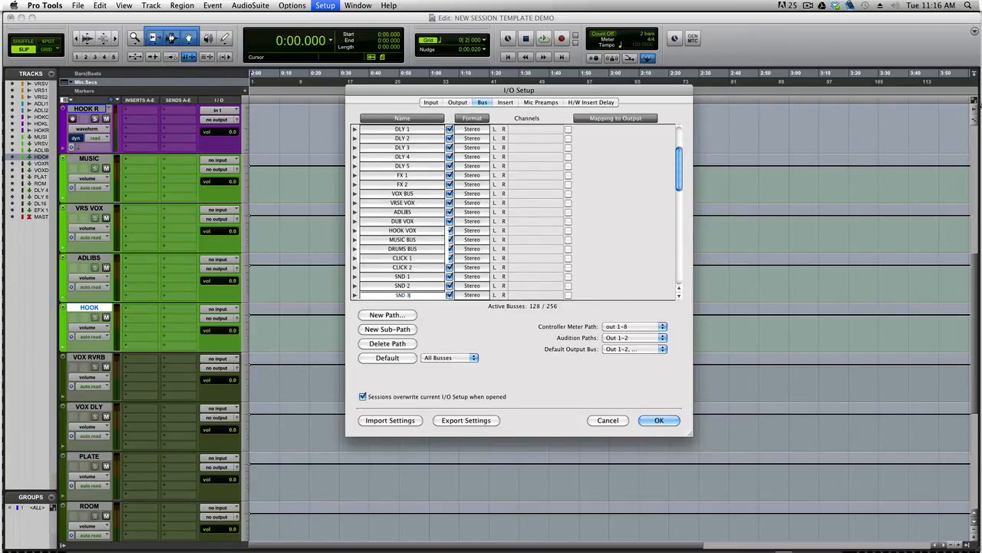
{"action": "key", "text": "Tab"}
{"action": "type", "text": "SND 4"}
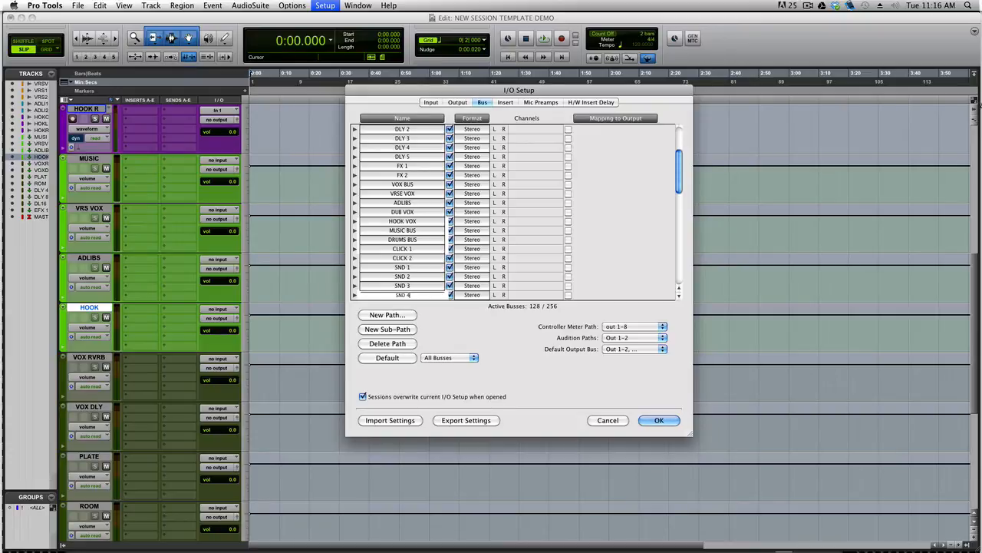
{"action": "scroll", "coordinate": [437, 237], "scroll_direction": "down", "scroll_amount": 3}
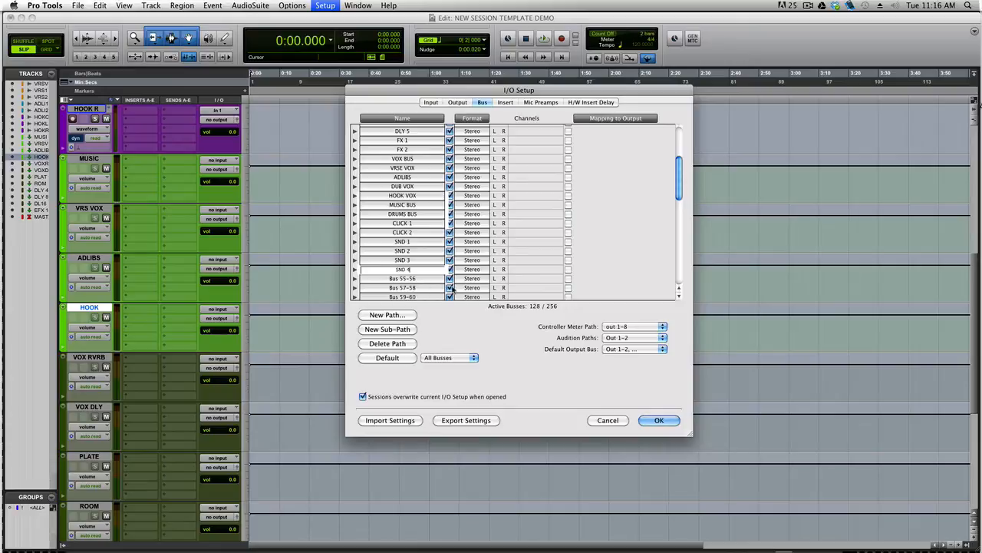
{"action": "key", "text": "Tab"}
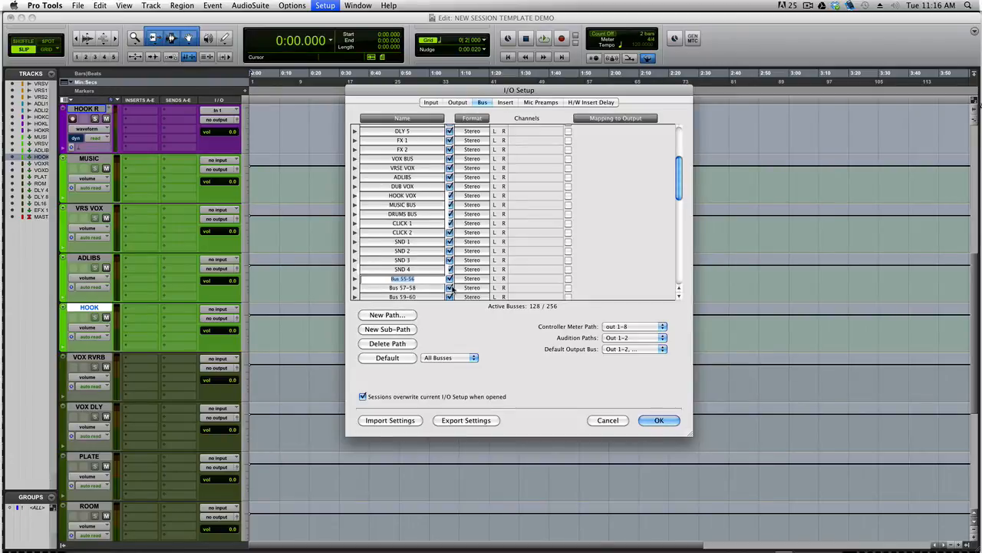
Name the next four busses GRP 1 through GRP 4 and confirm the last name
{"action": "type", "text": "GTR 1"}
{"action": "key", "text": "Tab"}
{"action": "type", "text": "GRP 2"}
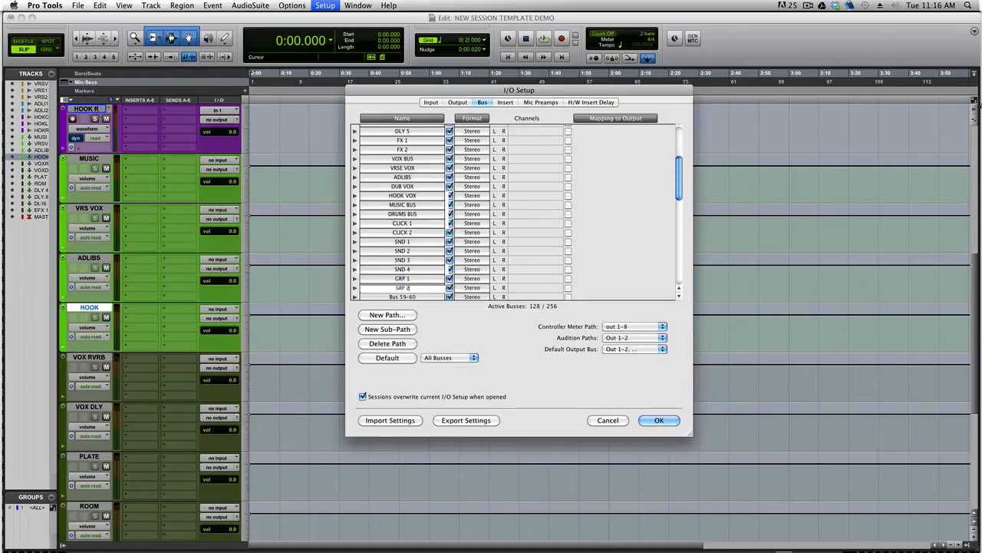
{"action": "key", "text": "Tab"}
{"action": "type", "text": "GRP 3"}
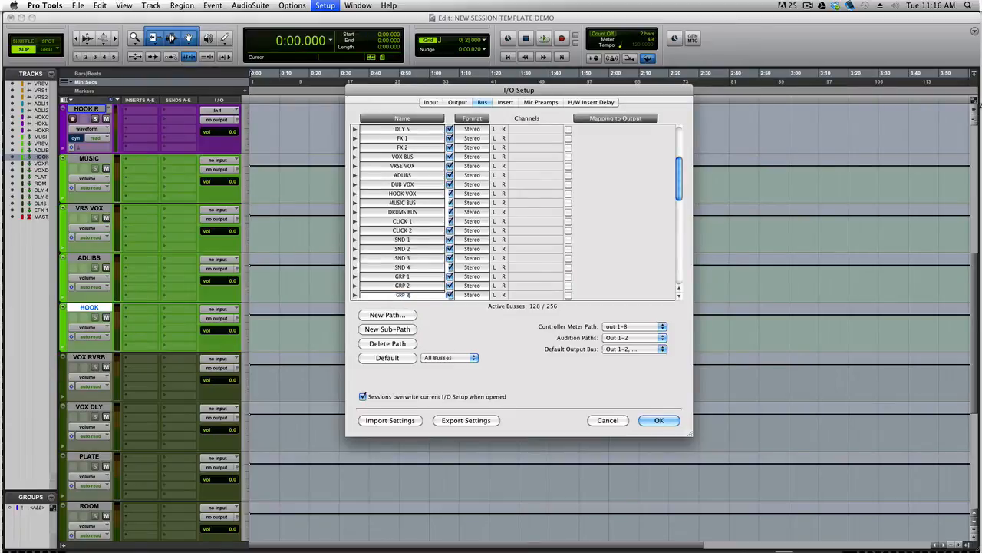
{"action": "key", "text": "Tab"}
{"action": "type", "text": "GRP 4"}
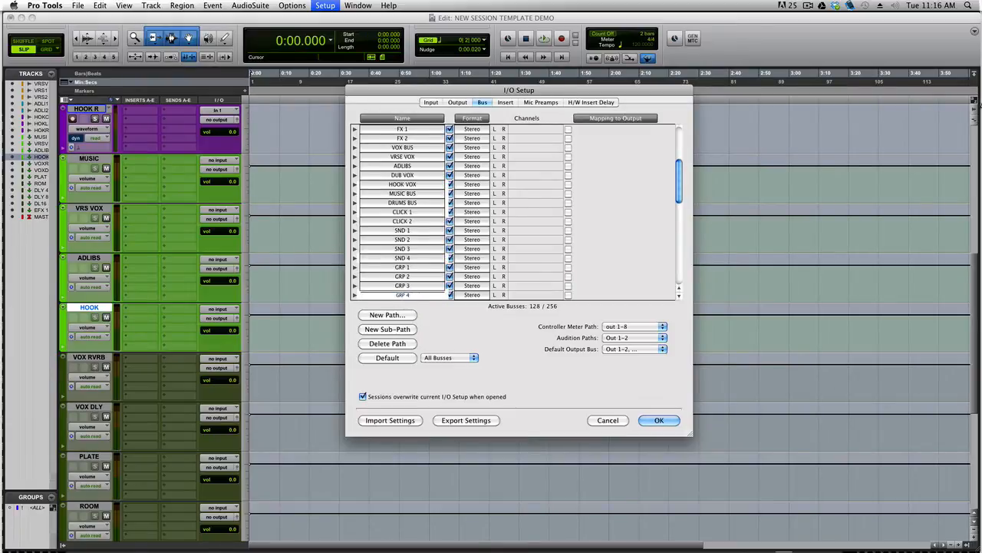
{"action": "key", "text": "Return"}
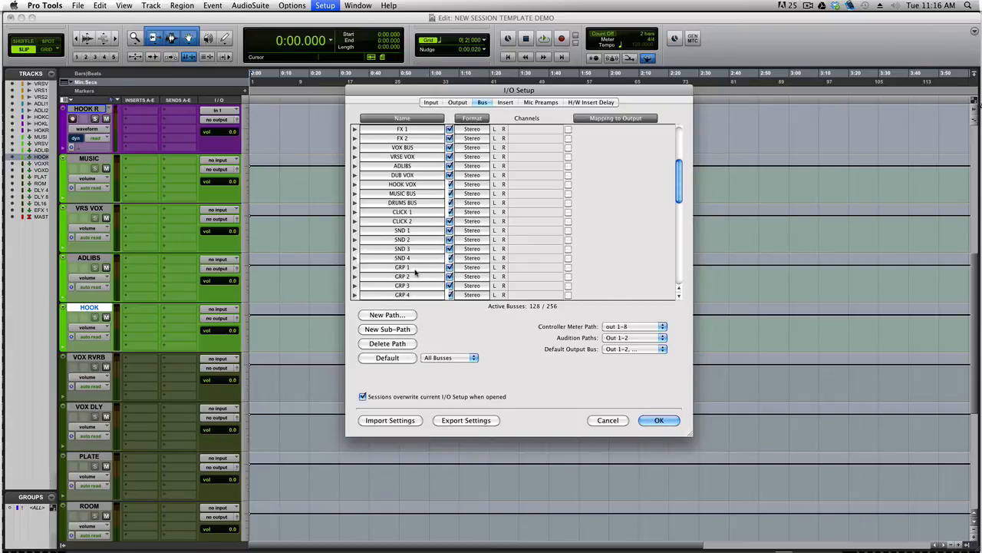
{"action": "scroll", "coordinate": [415, 272], "scroll_direction": "down", "scroll_amount": 2}
{"action": "scroll", "coordinate": [415, 272], "scroll_direction": "down", "scroll_amount": 1}
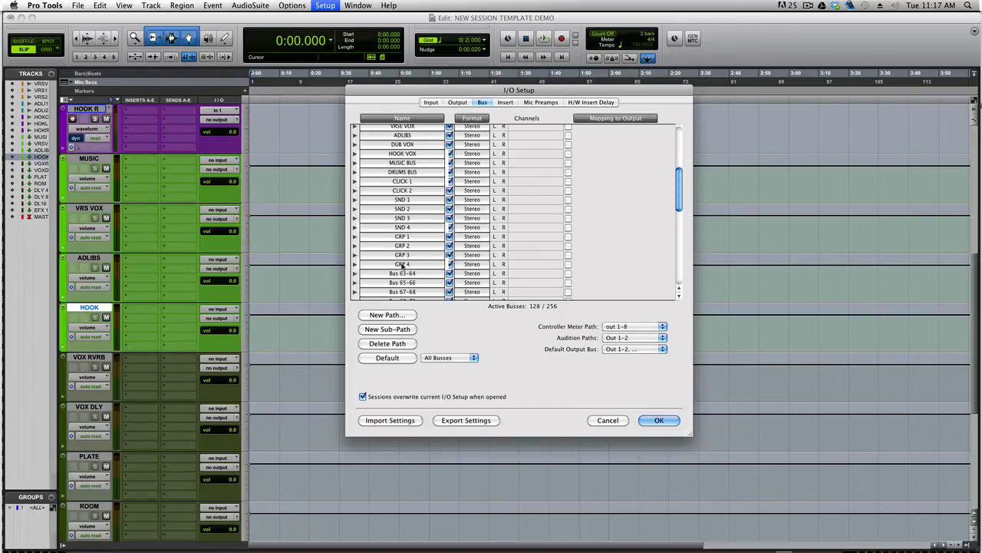
{"action": "scroll", "coordinate": [402, 272], "scroll_direction": "down", "scroll_amount": 3}
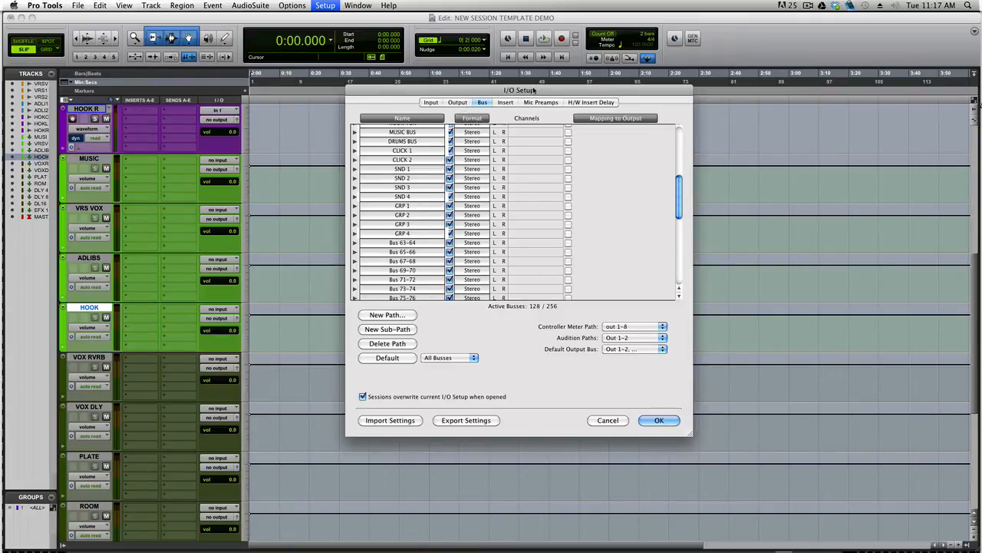
{"action": "left_click_drag", "start_coordinate": [537, 91], "coordinate": [541, 109]}
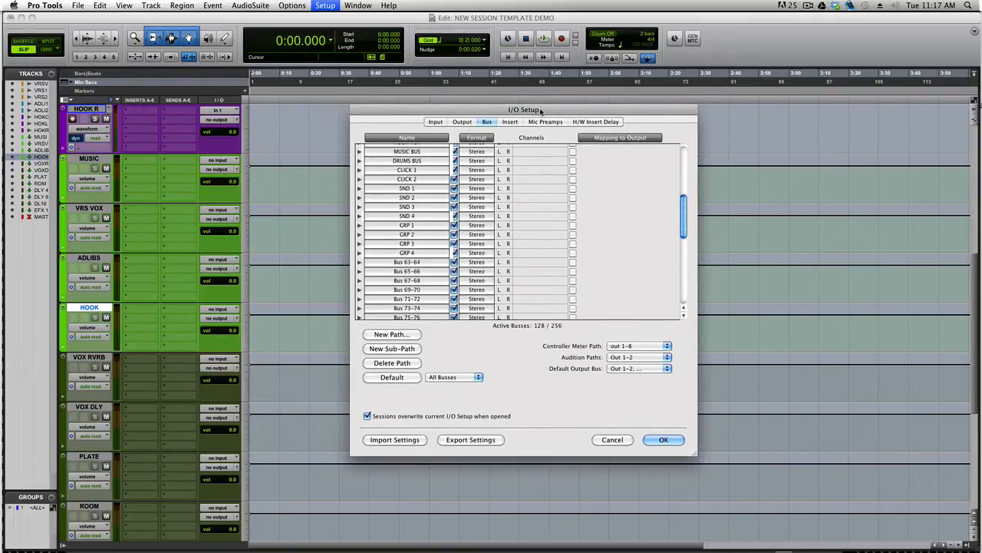
Rename the Out 1-2 output path to MAIN OUT 1-2, then go back to the Bus list
{"action": "left_click", "coordinate": [464, 123]}
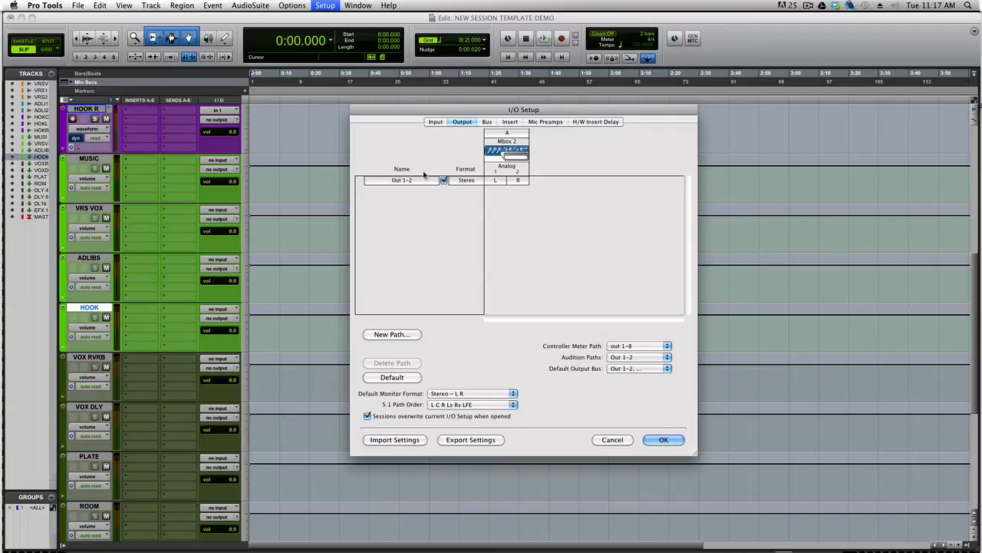
{"action": "double_click", "coordinate": [396, 181]}
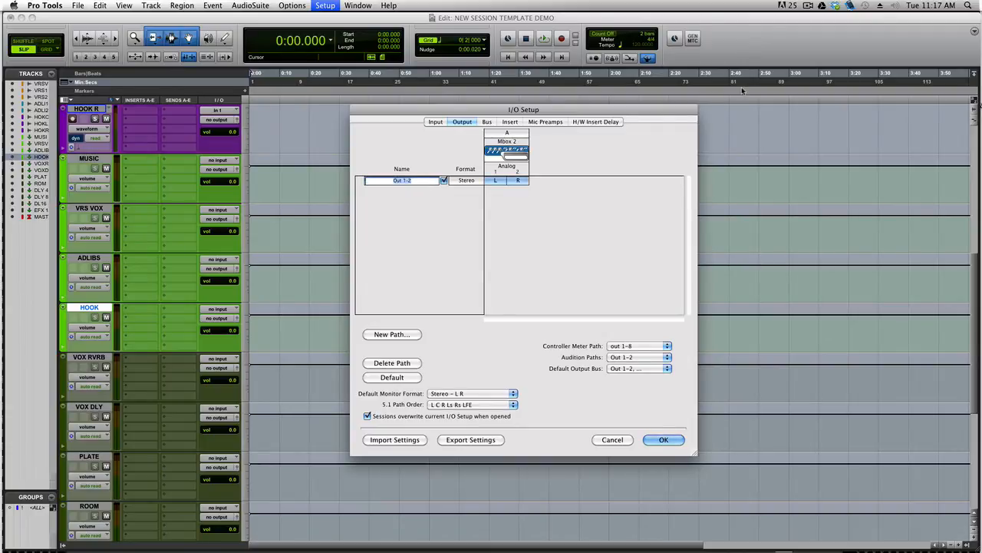
{"action": "type", "text": "MAIN OUT 1-2"}
{"action": "key", "text": "Return"}
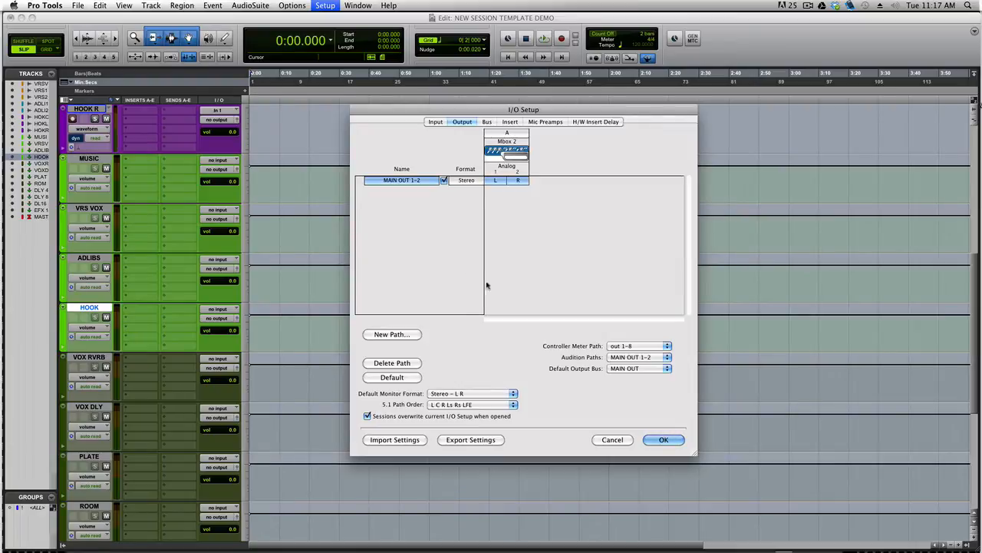
{"action": "left_click", "coordinate": [487, 121]}
{"action": "scroll", "coordinate": [430, 218], "scroll_direction": "down", "scroll_amount": 10}
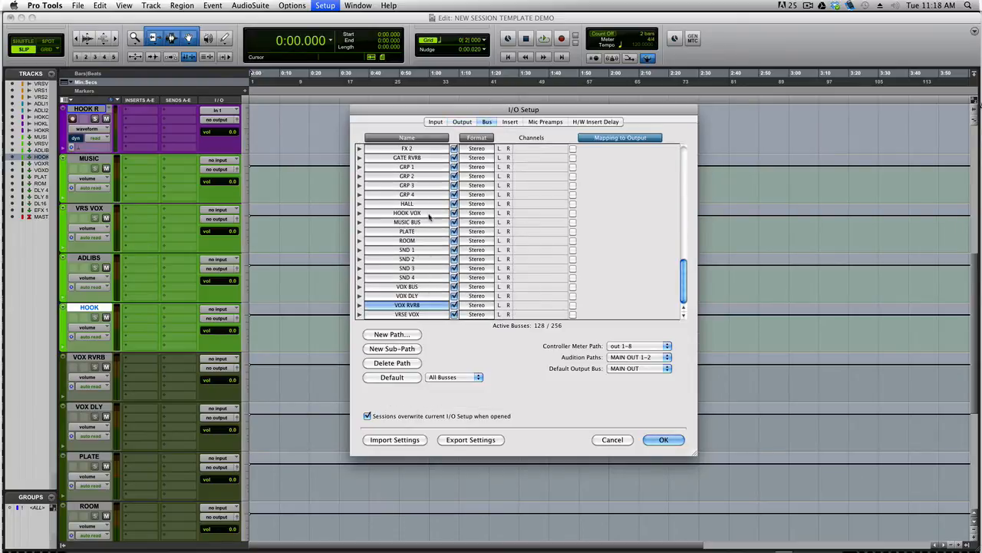
{"action": "scroll", "coordinate": [430, 217], "scroll_direction": "up", "scroll_amount": 10}
{"action": "scroll", "coordinate": [428, 219], "scroll_direction": "up", "scroll_amount": 10}
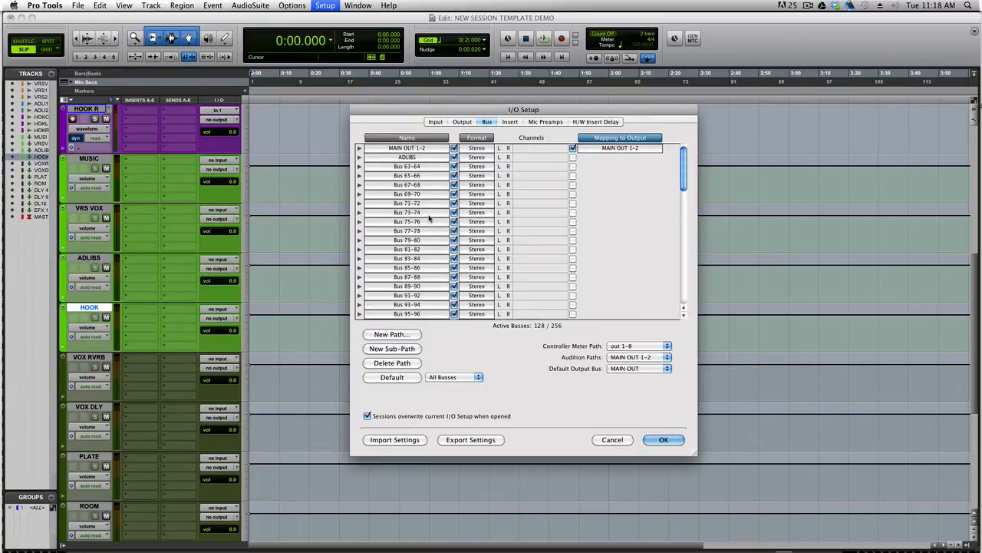
{"action": "scroll", "coordinate": [413, 184], "scroll_direction": "down", "scroll_amount": 12}
{"action": "scroll", "coordinate": [413, 184], "scroll_direction": "down", "scroll_amount": 8}
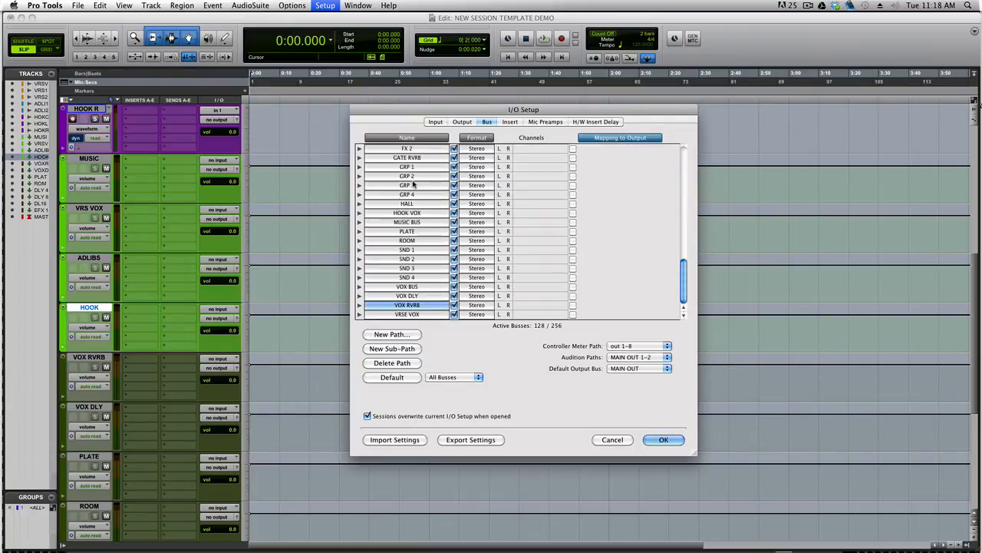
{"action": "scroll", "coordinate": [417, 189], "scroll_direction": "up", "scroll_amount": 5}
{"action": "scroll", "coordinate": [418, 187], "scroll_direction": "up", "scroll_amount": 5}
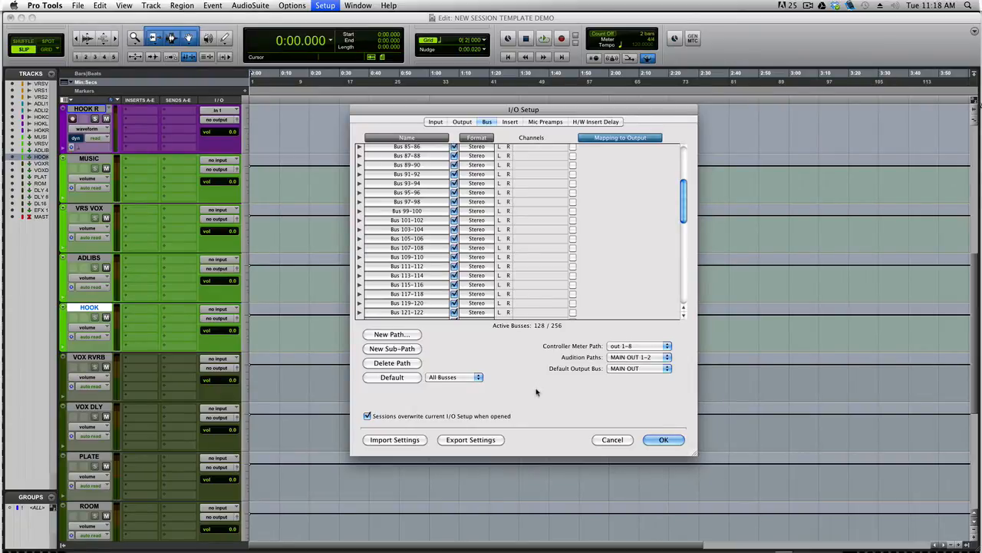
Start exporting the I/O settings, with the IO Settings folder as the save location
{"action": "left_click", "coordinate": [491, 442]}
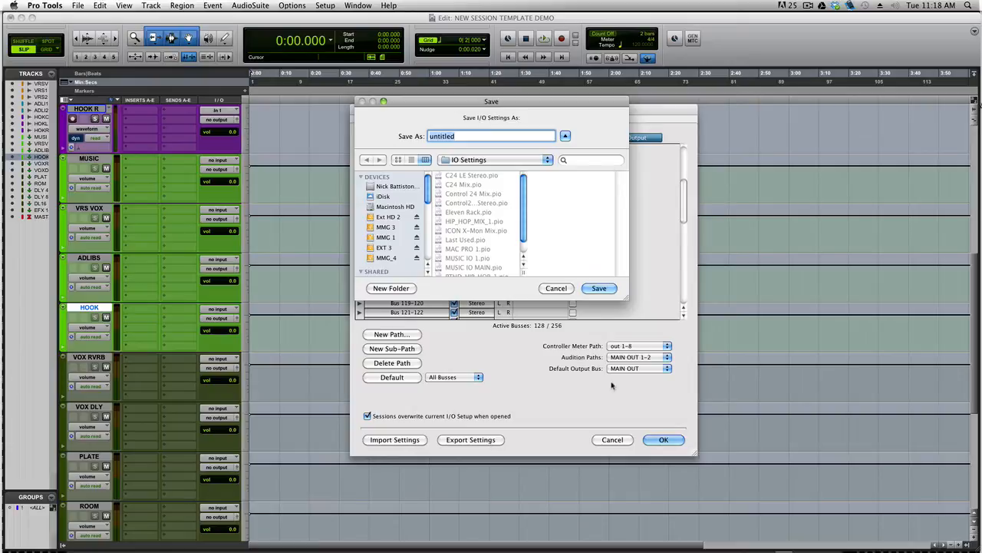
{"action": "left_click_drag", "start_coordinate": [491, 105], "coordinate": [485, 119]}
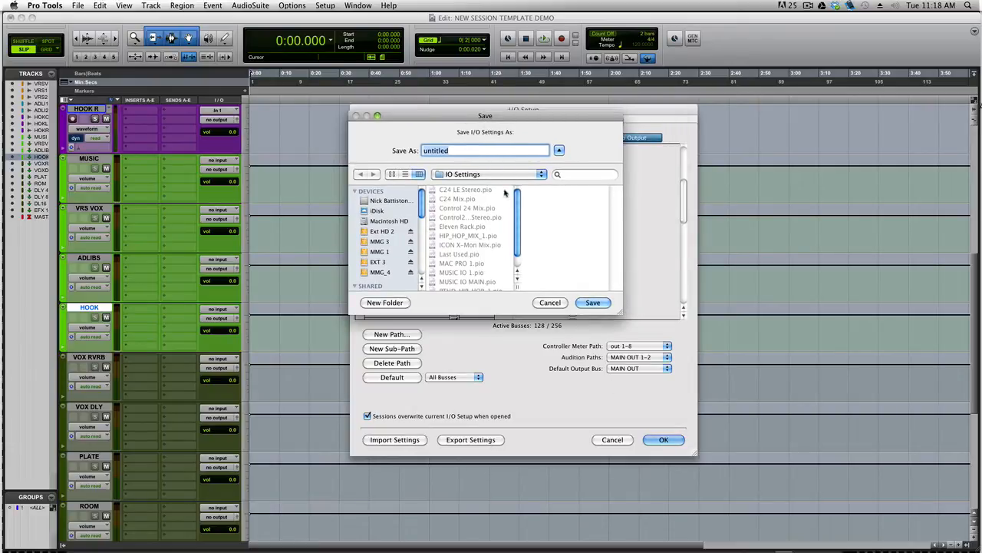
{"action": "left_click", "coordinate": [476, 175]}
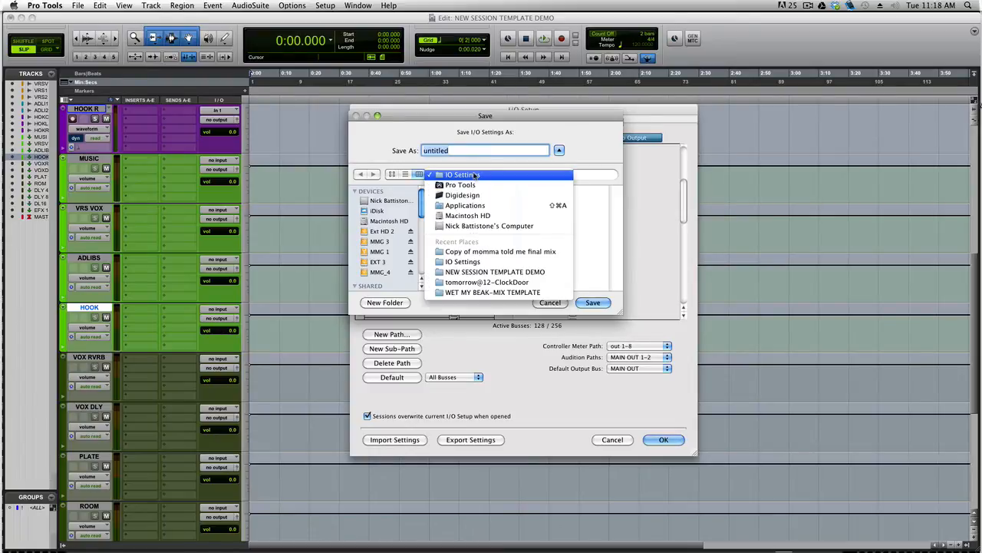
{"action": "left_click", "coordinate": [476, 175]}
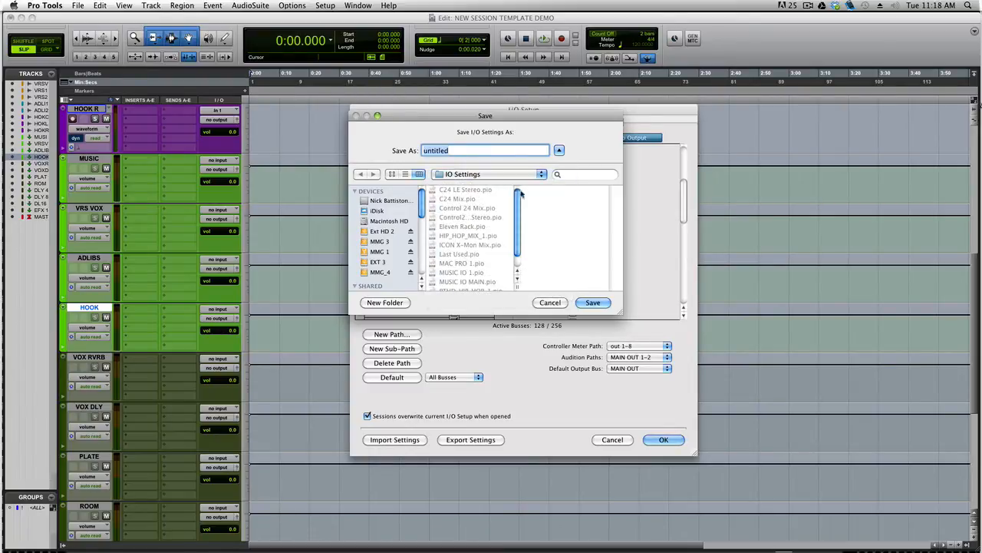
{"action": "left_click_drag", "start_coordinate": [517, 203], "coordinate": [518, 220]}
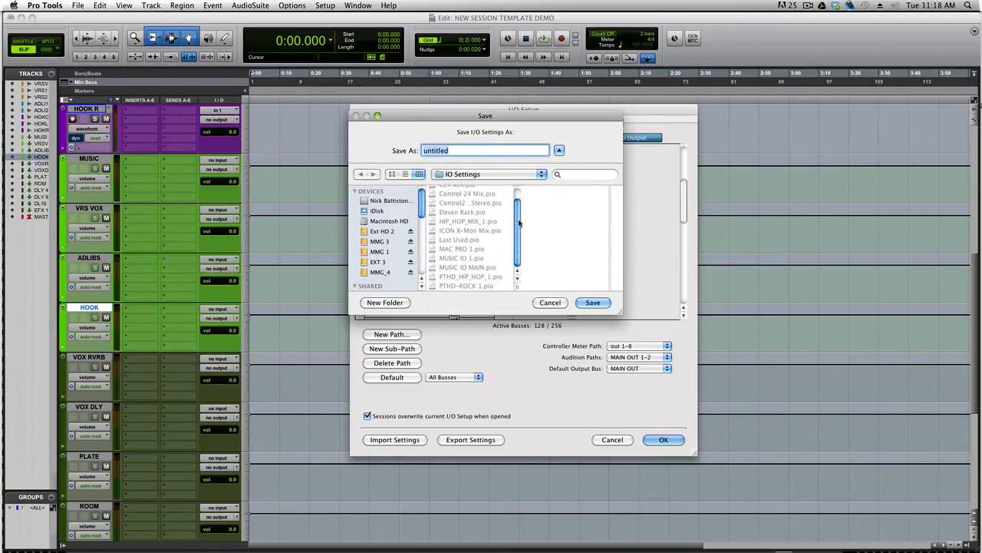
{"action": "scroll", "coordinate": [518, 220], "scroll_direction": "up", "scroll_amount": 2}
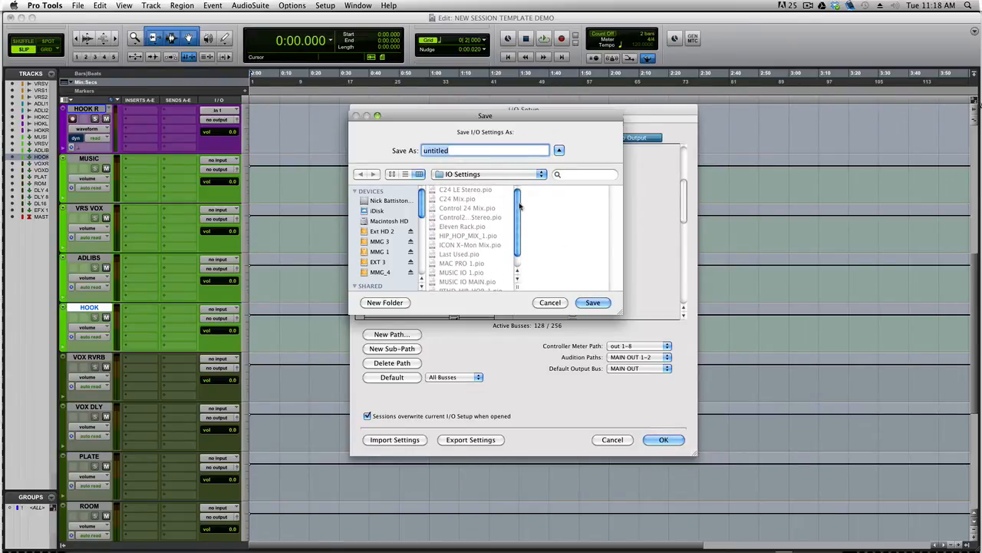
{"action": "scroll", "coordinate": [515, 204], "scroll_direction": "down", "scroll_amount": 2}
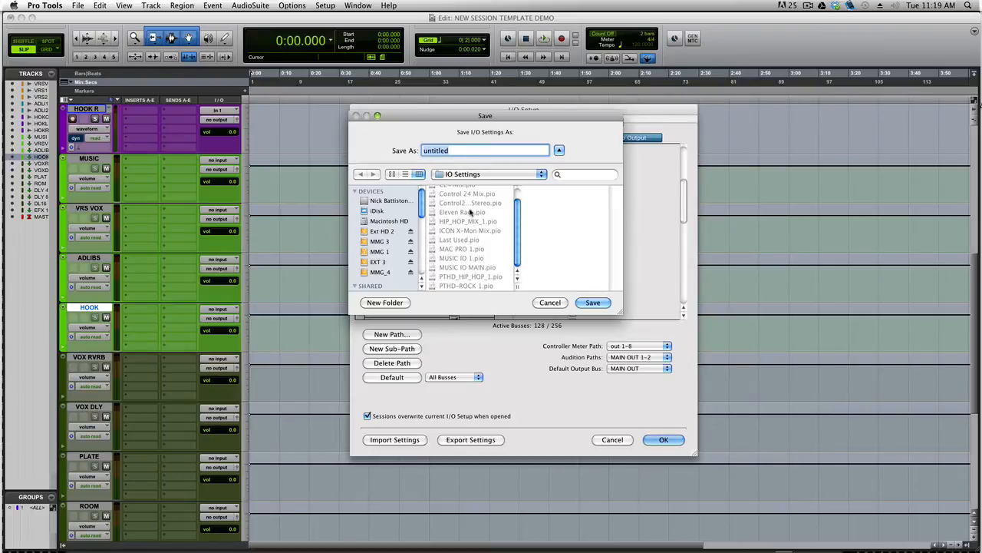
Save the I/O settings file under the name TUTORIAL
{"action": "type", "text": "TUTORIAL IO"}
{"action": "left_click", "coordinate": [606, 300]}
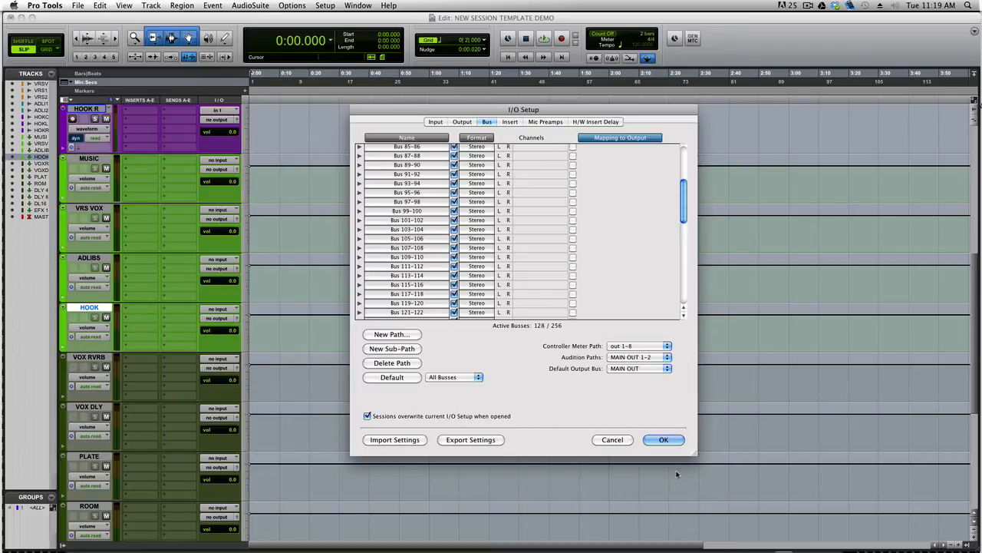
Close the I/O Setup keeping the changes, then reopen it from the Setup menu
{"action": "left_click", "coordinate": [658, 439]}
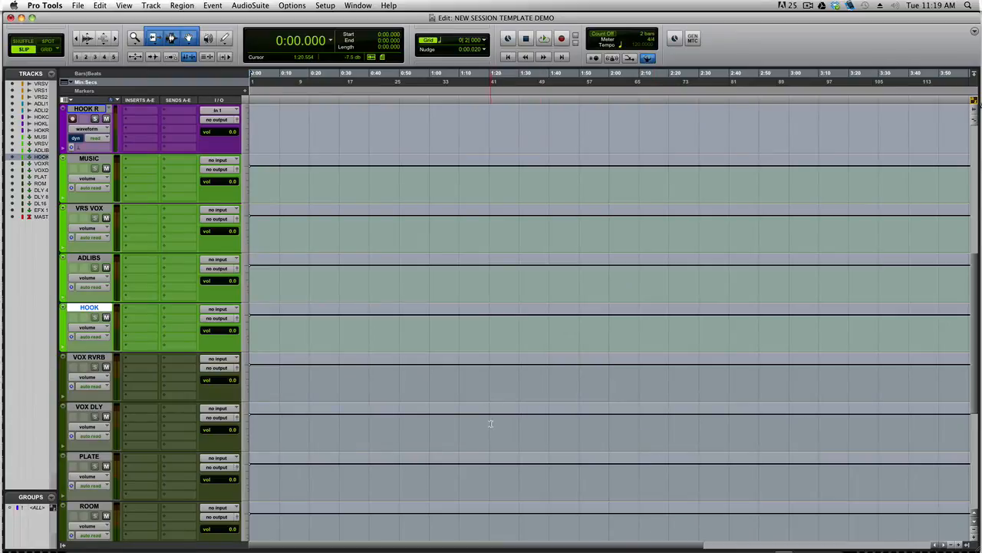
{"action": "scroll", "coordinate": [410, 311], "scroll_direction": "up", "scroll_amount": 6}
{"action": "scroll", "coordinate": [407, 308], "scroll_direction": "up", "scroll_amount": 1}
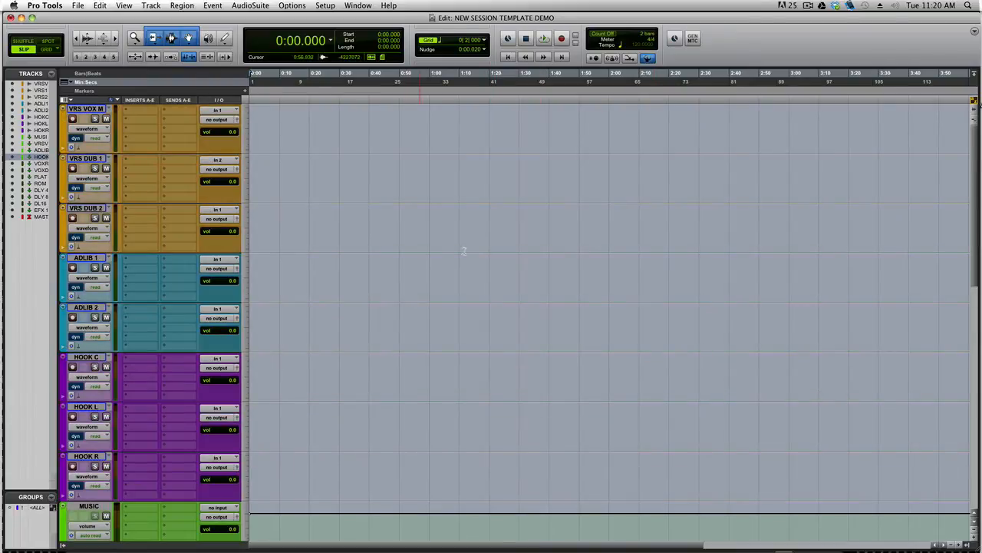
{"action": "left_click", "coordinate": [324, 5]}
{"action": "left_click", "coordinate": [347, 65]}
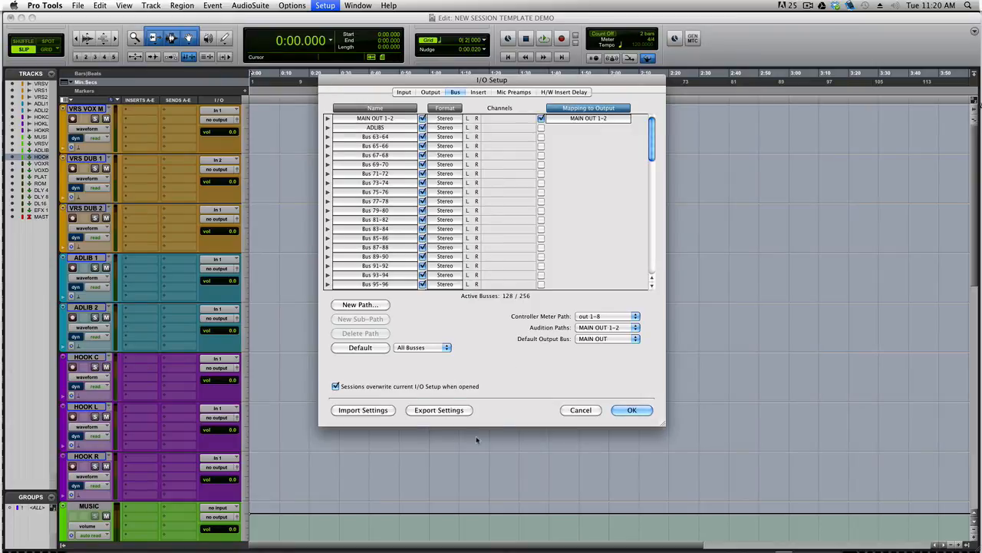
Import TUTORIAL IO.pio, delete unused paths, and apply the bus setup with OK
{"action": "left_click", "coordinate": [379, 410]}
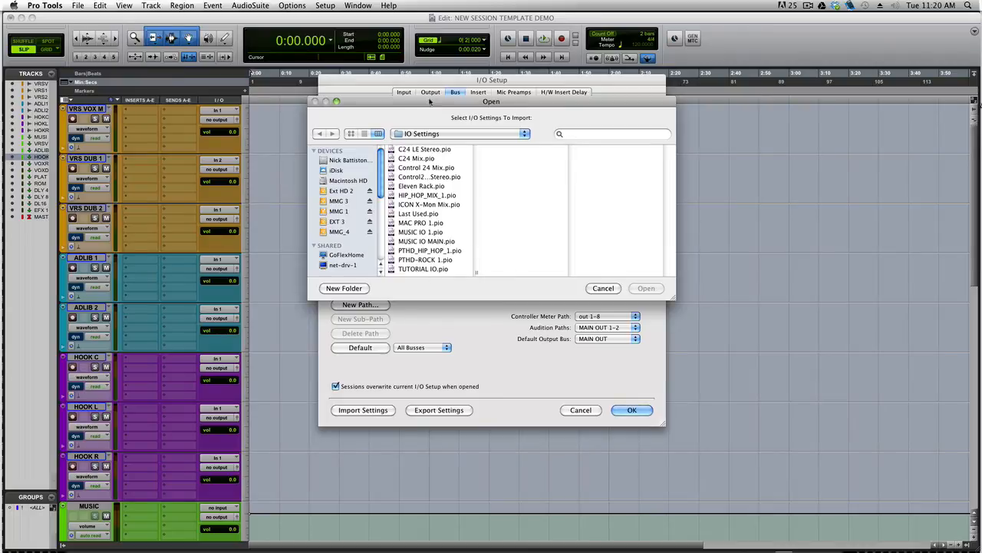
{"action": "left_click", "coordinate": [424, 268]}
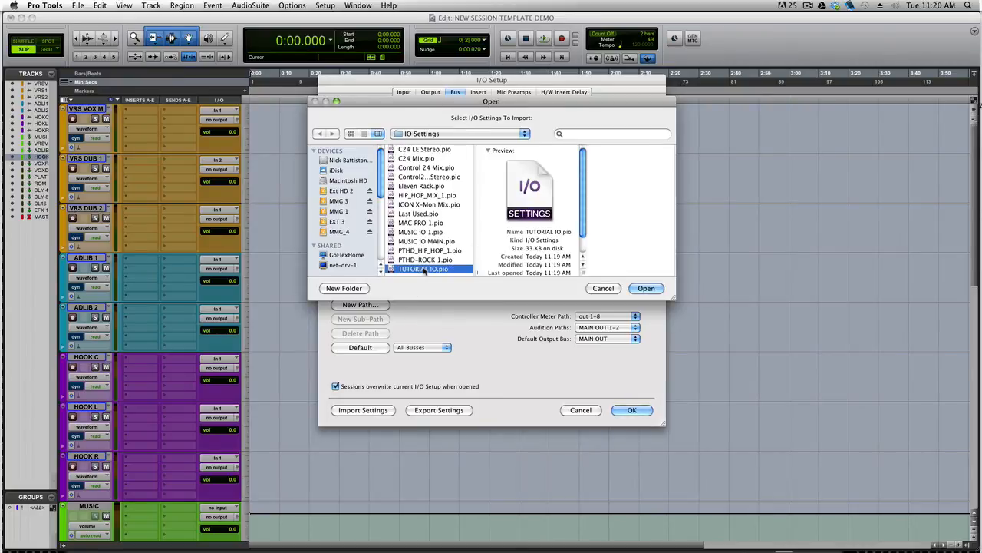
{"action": "left_click", "coordinate": [652, 290]}
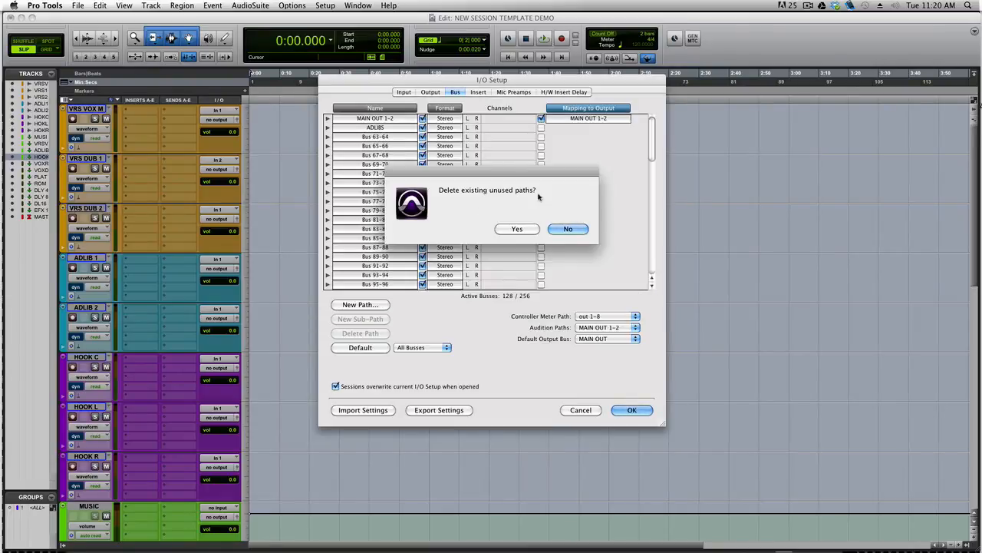
{"action": "left_click", "coordinate": [517, 229]}
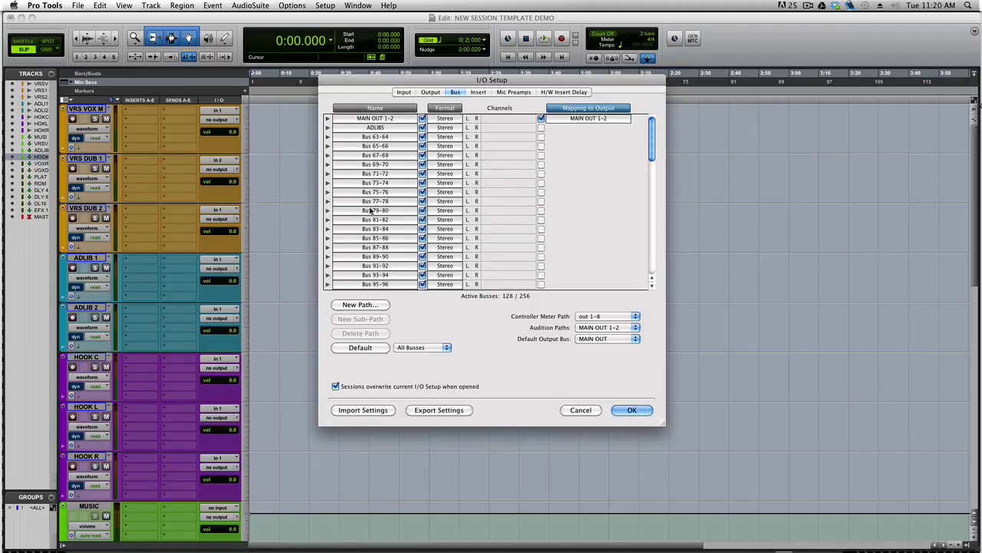
{"action": "scroll", "coordinate": [387, 195], "scroll_direction": "down", "scroll_amount": 10}
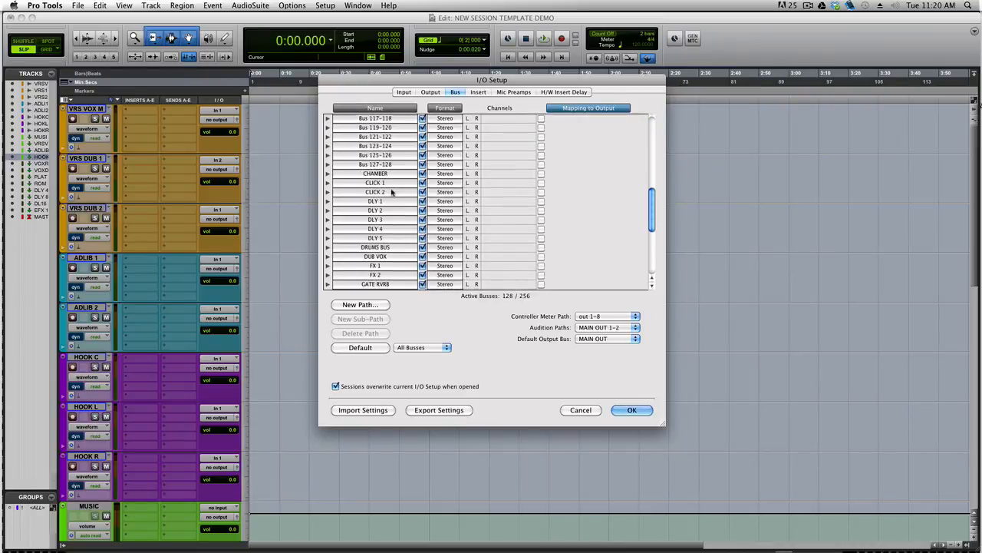
{"action": "scroll", "coordinate": [392, 192], "scroll_direction": "down", "scroll_amount": 5}
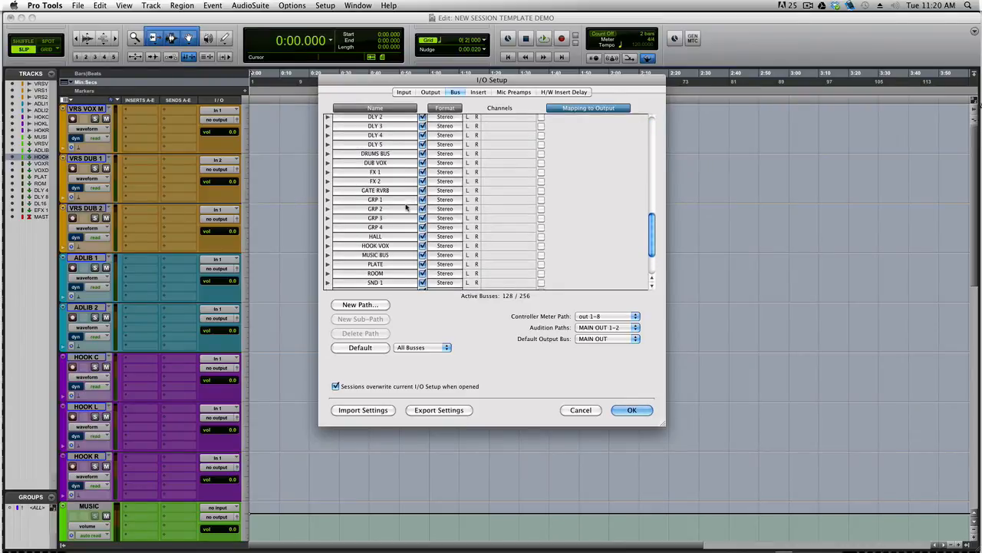
{"action": "left_click", "coordinate": [636, 411]}
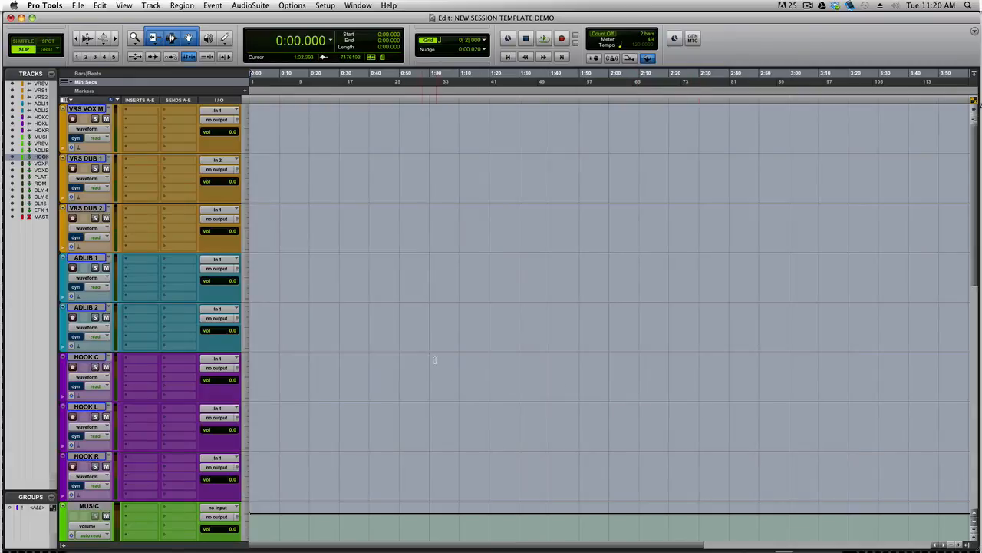
Set the VOX RVRB aux track's input to the VOX RVRB (Stereo) bus
{"action": "scroll", "coordinate": [203, 295], "scroll_direction": "down", "scroll_amount": 5}
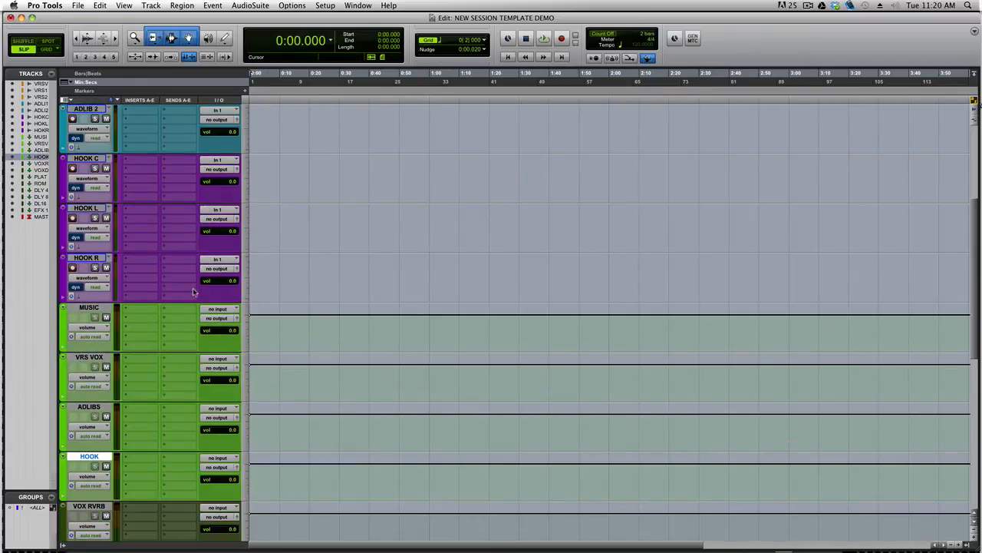
{"action": "scroll", "coordinate": [169, 295], "scroll_direction": "down", "scroll_amount": 5}
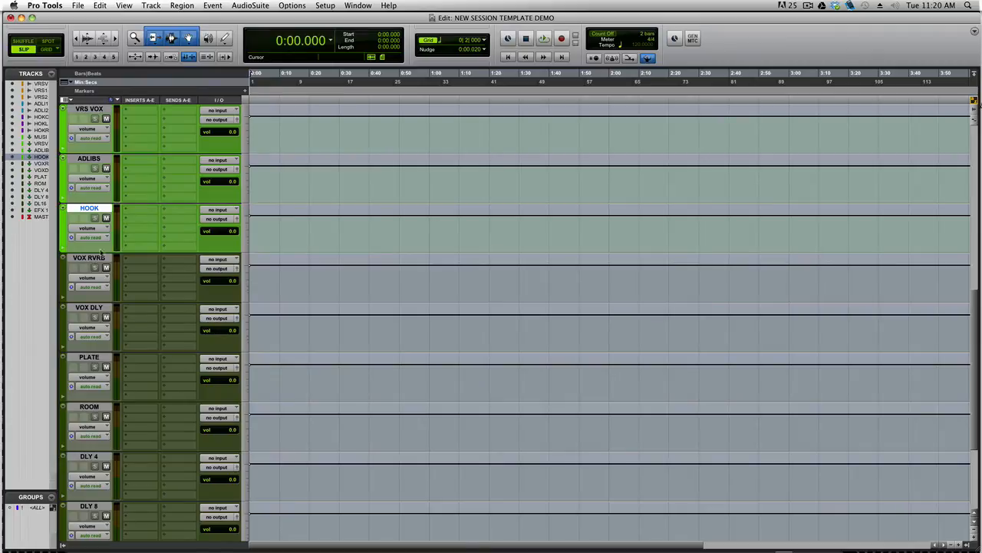
{"action": "left_click", "coordinate": [209, 260]}
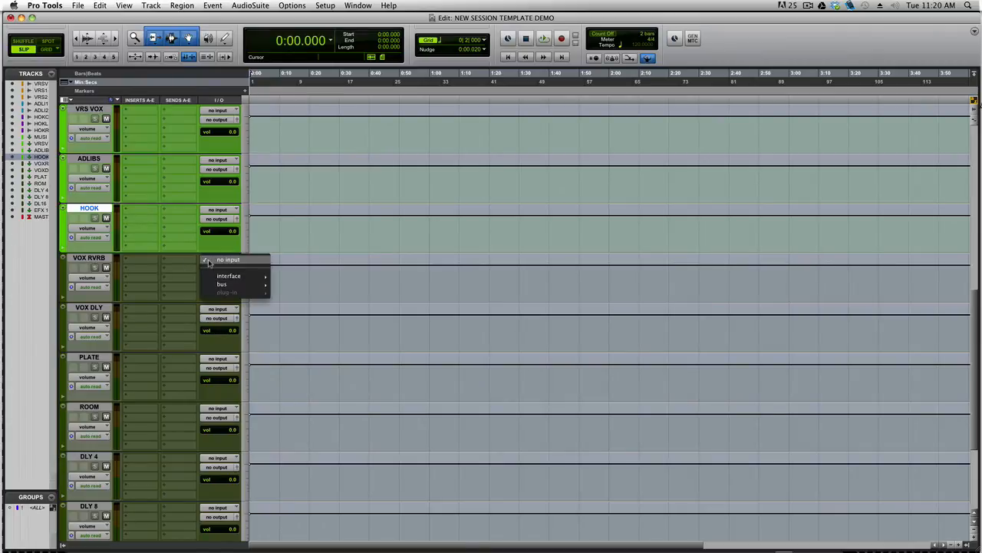
{"action": "mouse_move", "coordinate": [218, 284]}
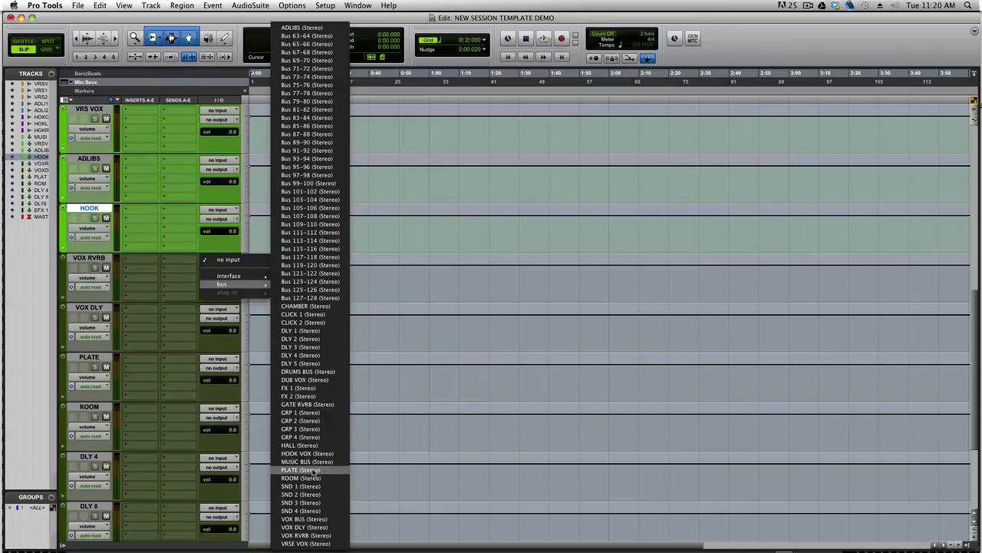
{"action": "left_click", "coordinate": [317, 535]}
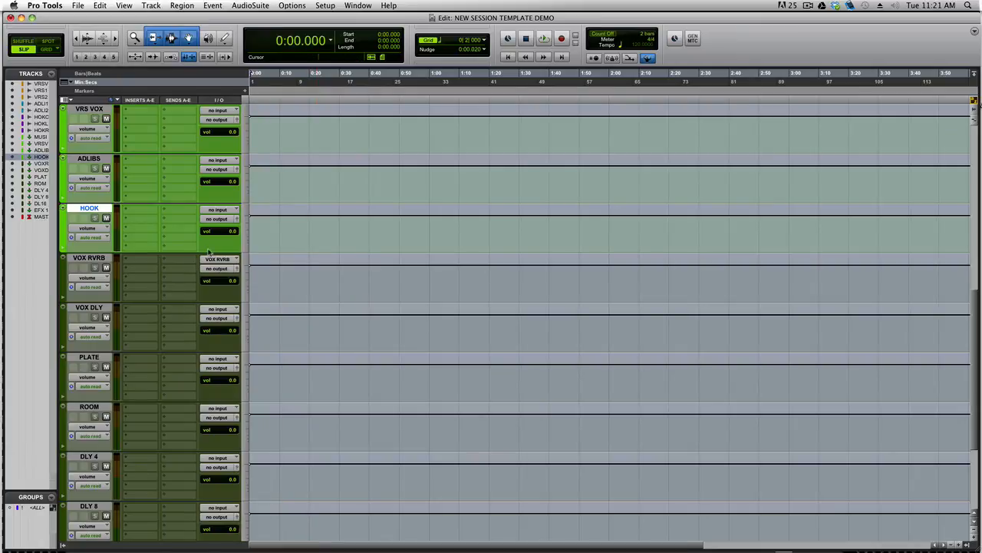
{"action": "scroll", "coordinate": [201, 251], "scroll_direction": "up", "scroll_amount": 1}
{"action": "scroll", "coordinate": [201, 251], "scroll_direction": "up", "scroll_amount": 8}
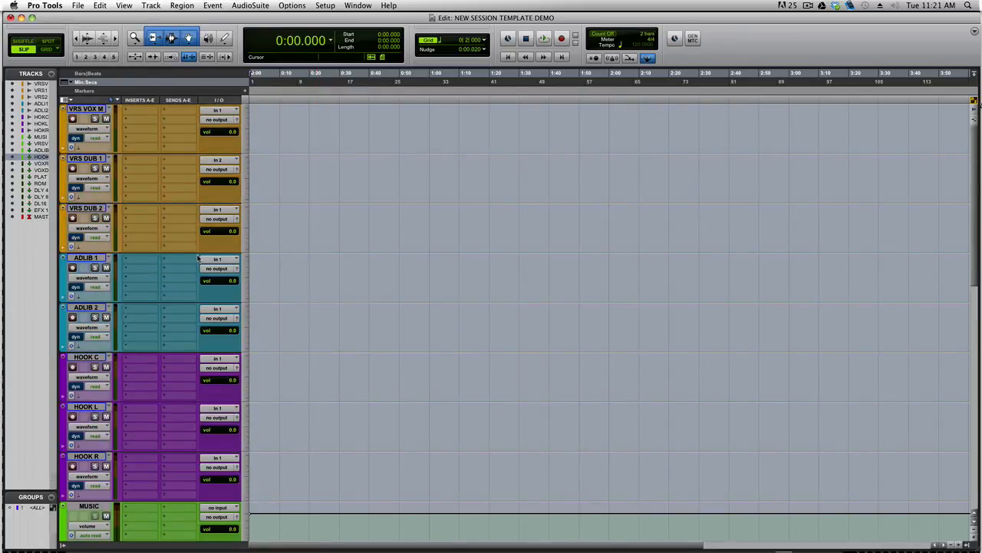
Add a send on VRS VOX M routed to the VOX RVRB (Stereo) bus
{"action": "left_click", "coordinate": [177, 117]}
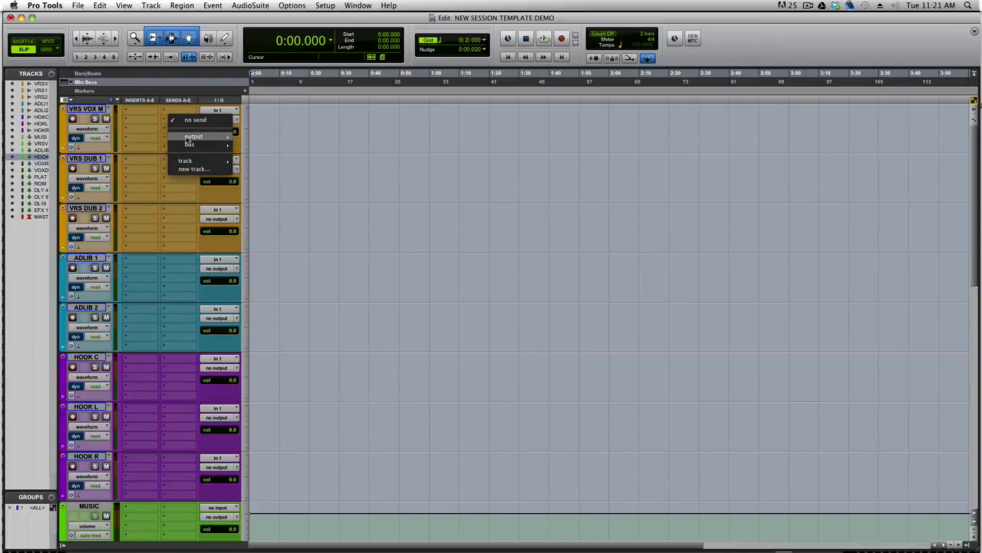
{"action": "mouse_move", "coordinate": [187, 144]}
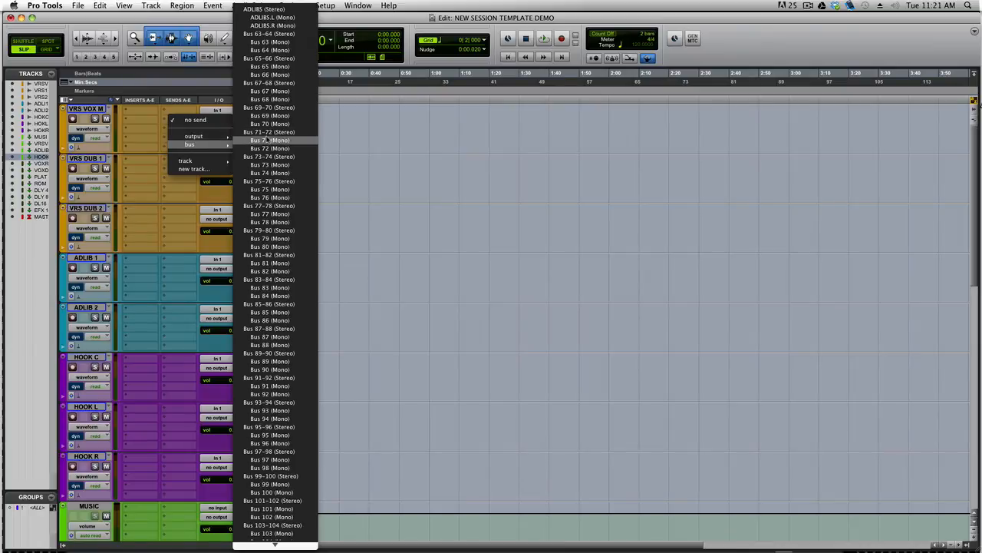
{"action": "scroll", "coordinate": [266, 141], "scroll_direction": "down", "scroll_amount": 3}
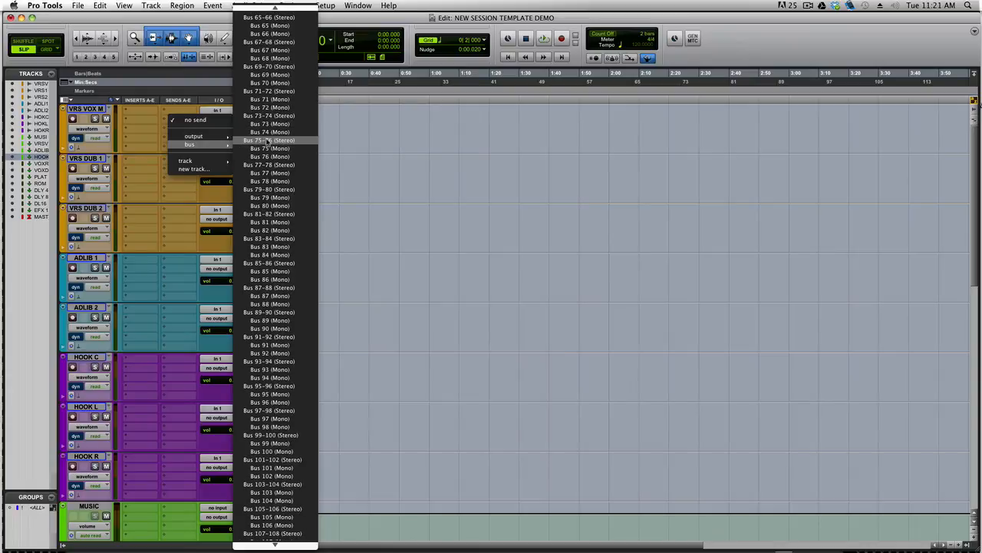
{"action": "scroll", "coordinate": [266, 141], "scroll_direction": "down", "scroll_amount": 10}
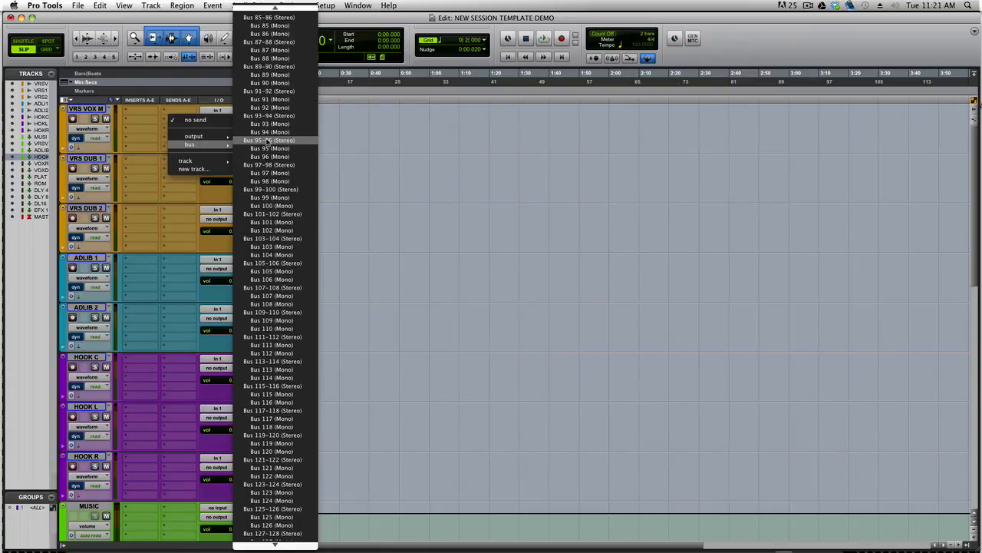
{"action": "scroll", "coordinate": [267, 141], "scroll_direction": "down", "scroll_amount": 15}
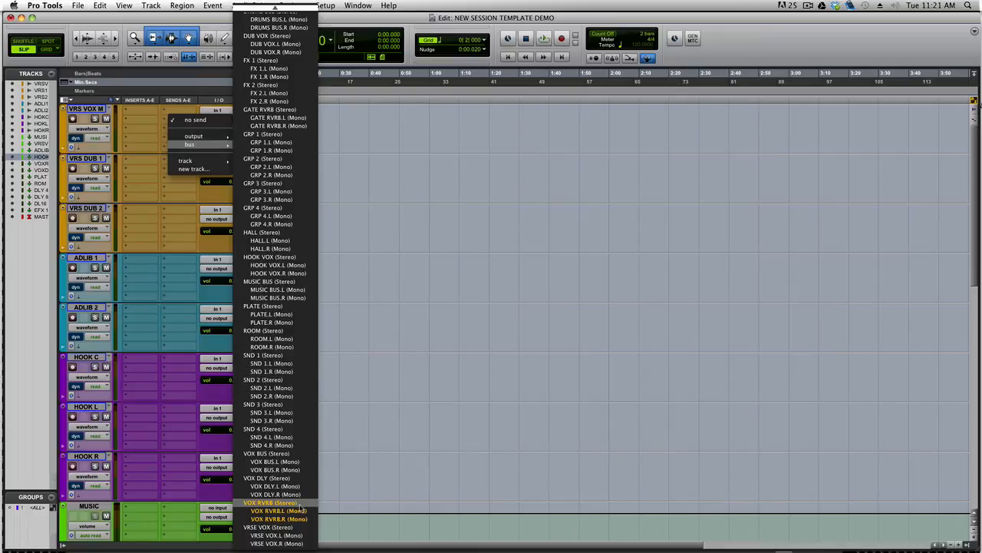
{"action": "left_click", "coordinate": [270, 503]}
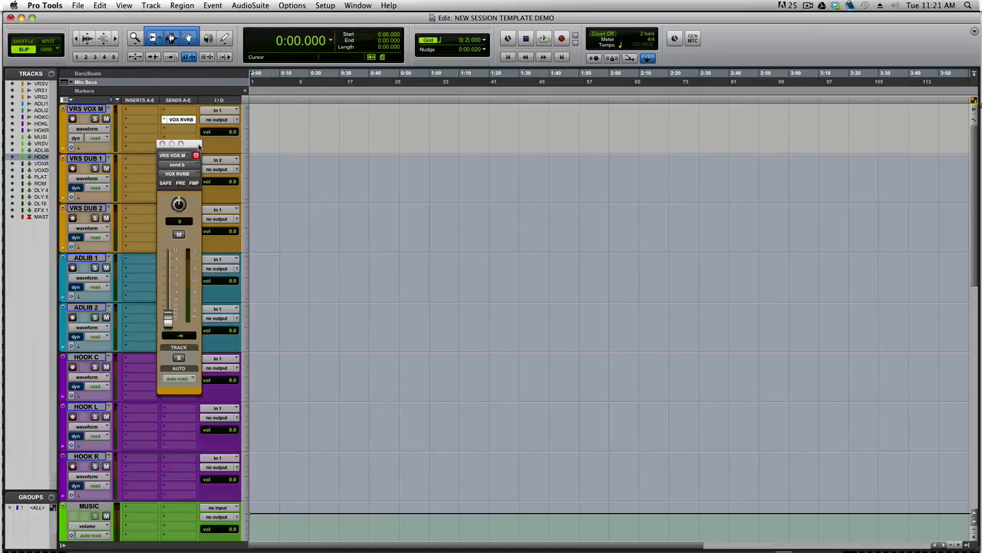
Drag the VRS VOX M send fader window into the empty edit area
{"action": "left_click_drag", "start_coordinate": [199, 146], "coordinate": [404, 151]}
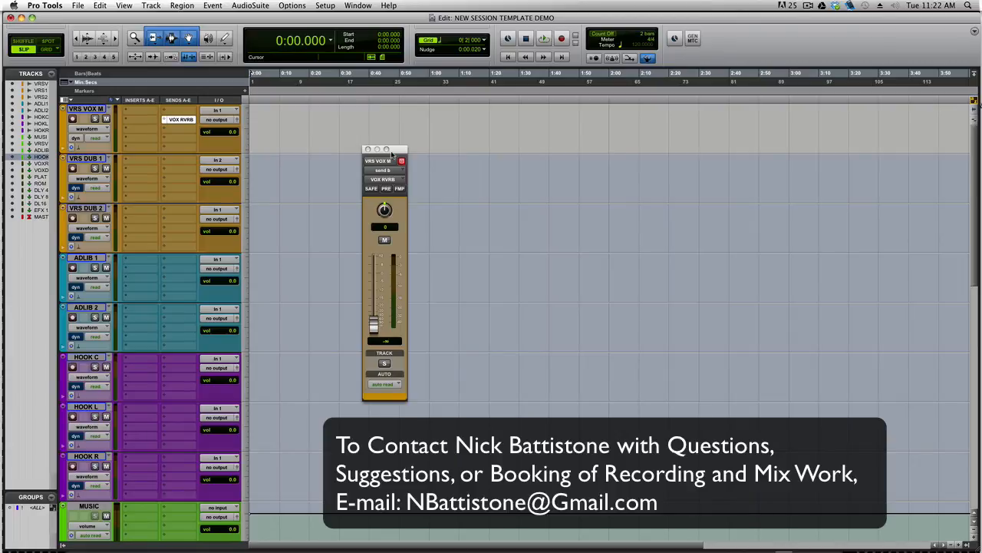
{"action": "left_click_drag", "start_coordinate": [404, 150], "coordinate": [419, 144]}
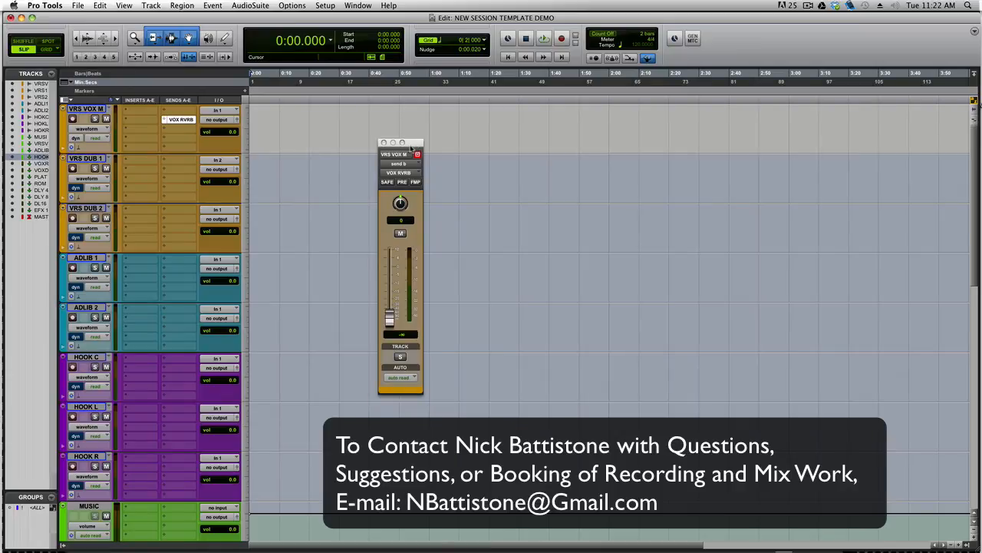